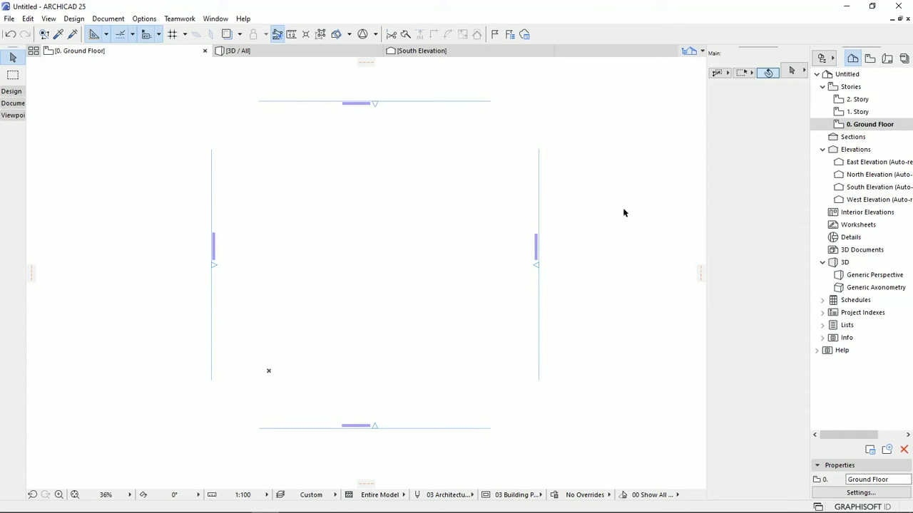
Step: Delete all four elevation markers along with their elevation viewpoints, confirming Delete Anyway
{"action": "scroll", "coordinate": [212, 113], "scroll_direction": "down", "scroll_amount": 1}
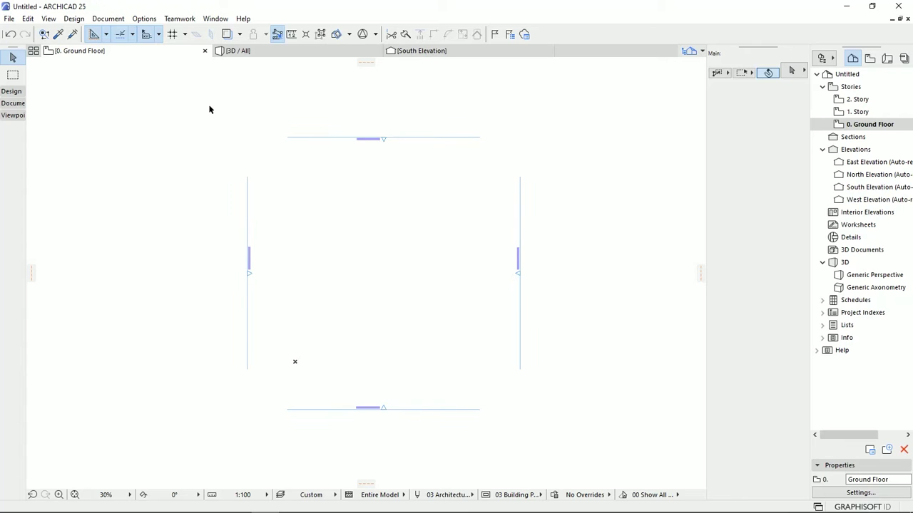
{"action": "left_click_drag", "start_coordinate": [205, 113], "coordinate": [579, 449]}
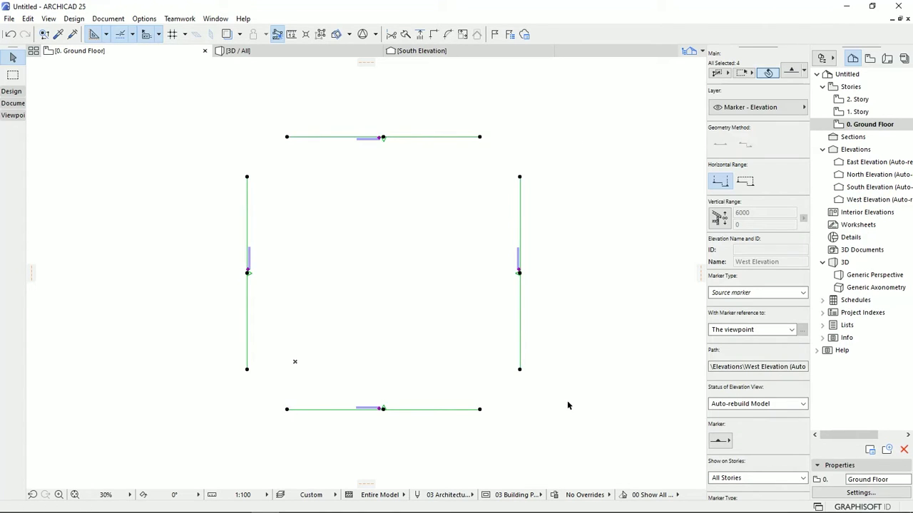
{"action": "key", "text": "Delete"}
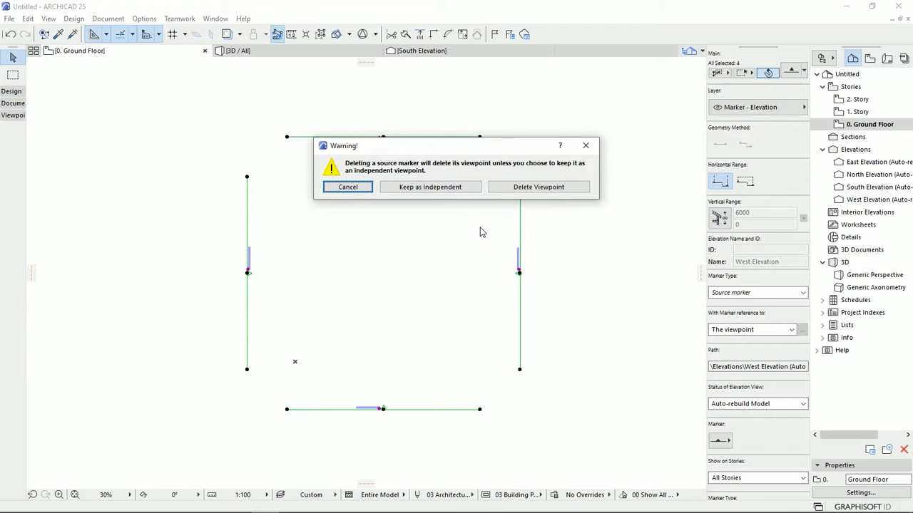
{"action": "left_click", "coordinate": [513, 189]}
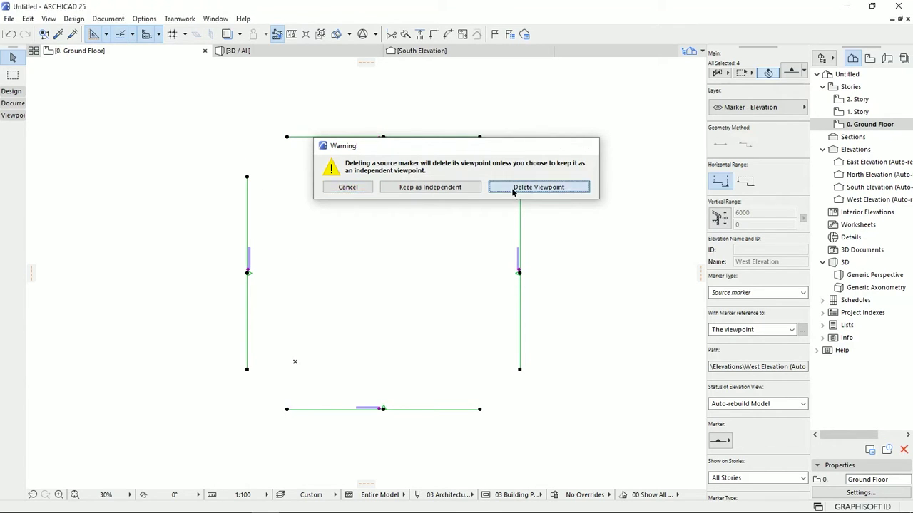
{"action": "left_click", "coordinate": [525, 225]}
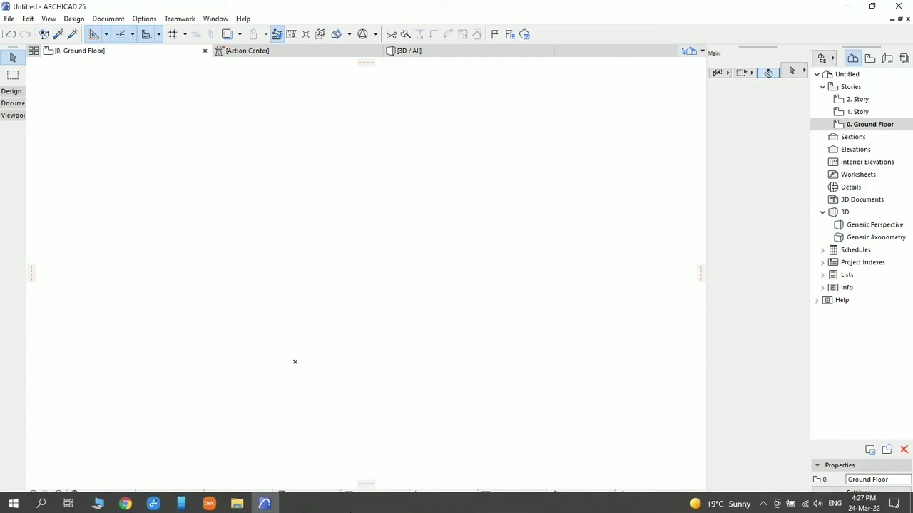
Step: Drag 9327.DWG from folder 14 in File Explorer onto the empty ARCHICAD plan
{"action": "left_click", "coordinate": [242, 506]}
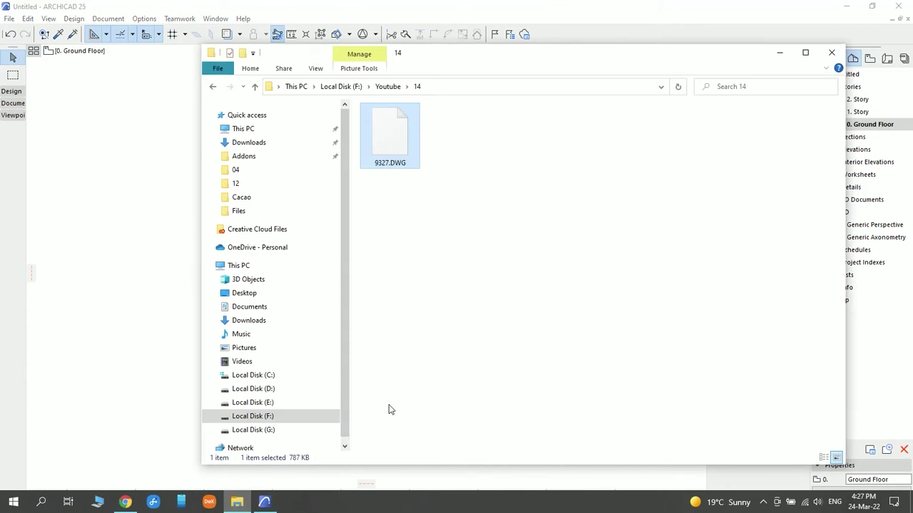
{"action": "left_click_drag", "start_coordinate": [467, 56], "coordinate": [756, 115]}
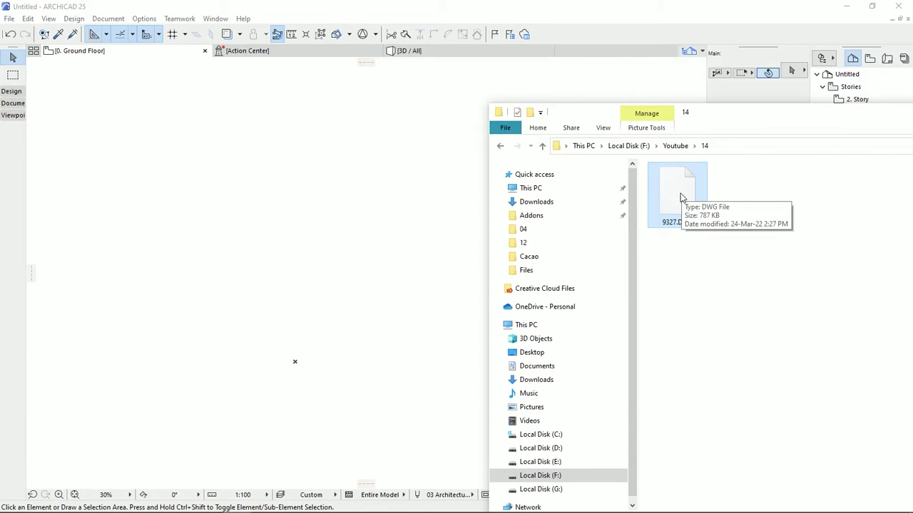
{"action": "mouse_move", "coordinate": [681, 198]}
{"action": "left_mouse_down"}
{"action": "mouse_move", "coordinate": [322, 236]}
{"action": "mouse_move", "coordinate": [331, 232]}
{"action": "mouse_move", "coordinate": [292, 201]}
{"action": "mouse_move", "coordinate": [183, 251]}
{"action": "mouse_move", "coordinate": [288, 242]}
{"action": "mouse_move", "coordinate": [317, 272]}
{"action": "left_mouse_up"}
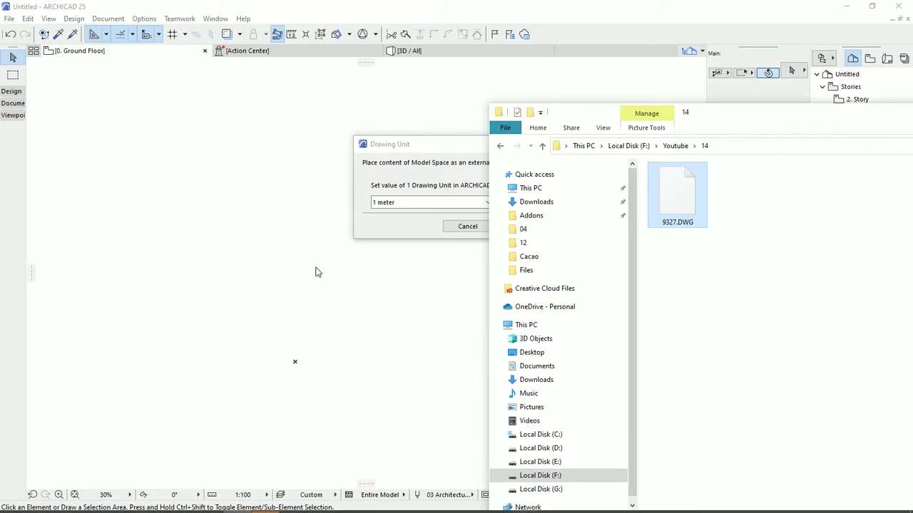
Step: Place the 9327 DWG on the Ground Floor with 1 meter as the drawing unit
{"action": "left_click", "coordinate": [442, 146]}
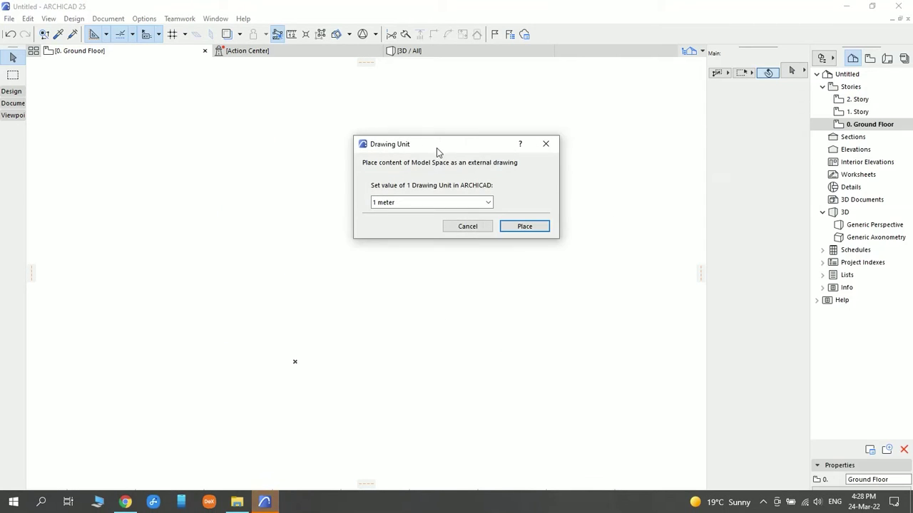
{"action": "left_click", "coordinate": [488, 204]}
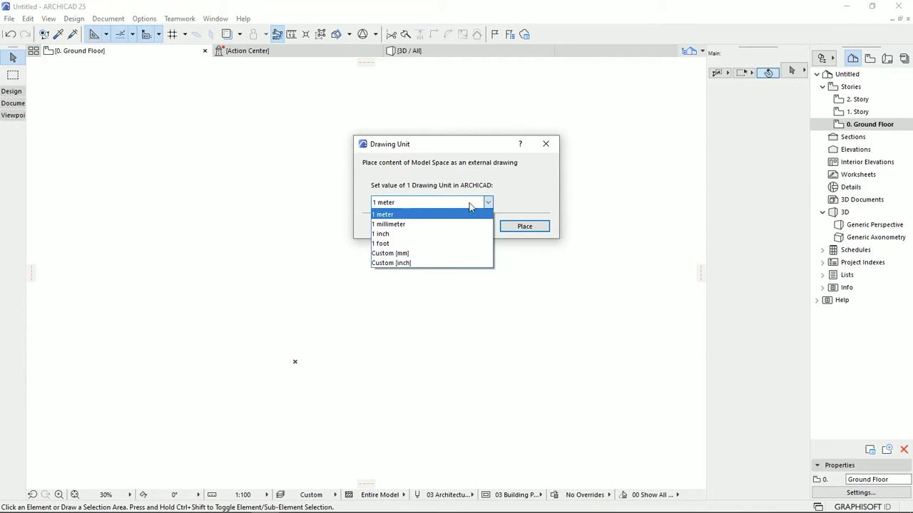
{"action": "left_click", "coordinate": [397, 216]}
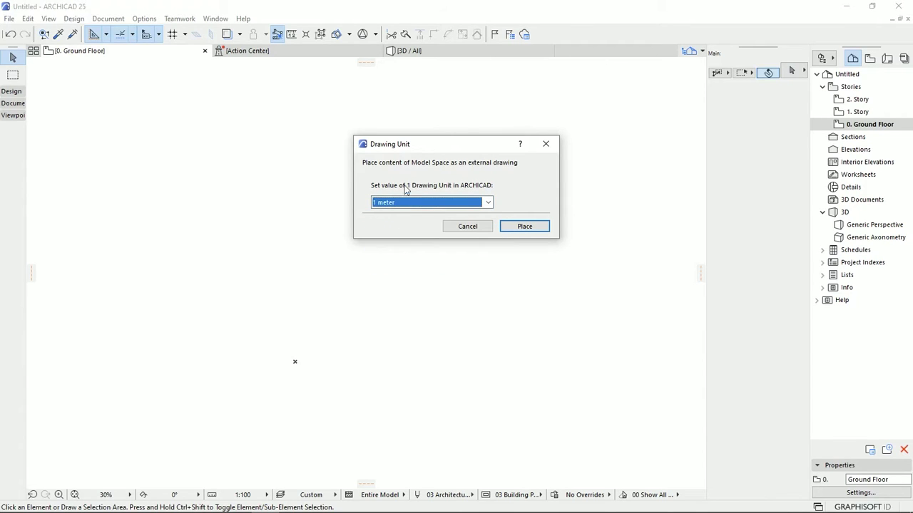
{"action": "left_click", "coordinate": [534, 228]}
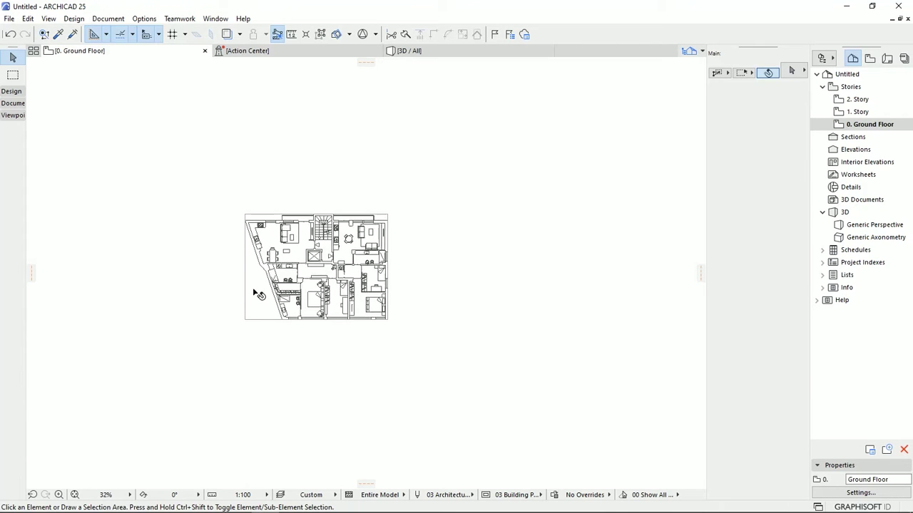
{"action": "scroll", "coordinate": [252, 292], "scroll_direction": "up", "scroll_amount": 3}
Step: Drag the placed drawing by its bottom-left corner onto the project origin, then deselect it
{"action": "middle_click_drag", "start_coordinate": [450, 241], "coordinate": [390, 250]}
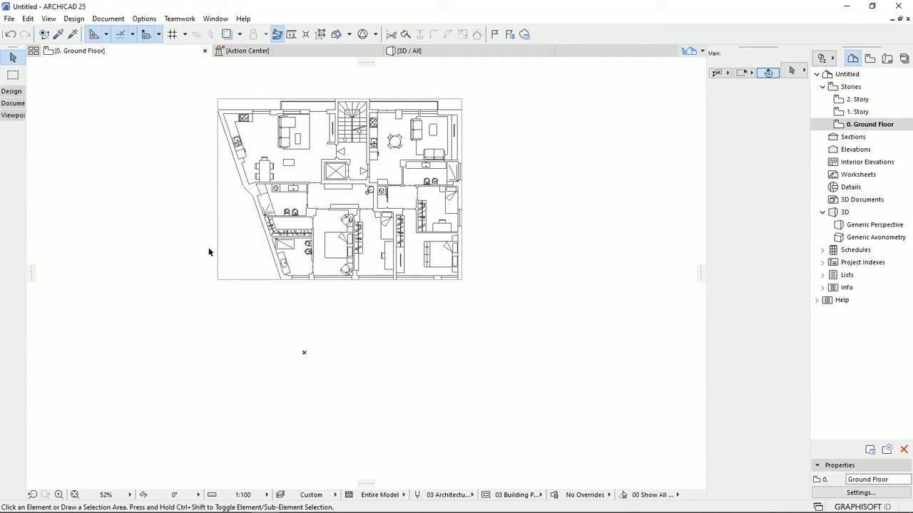
{"action": "left_click", "coordinate": [244, 249]}
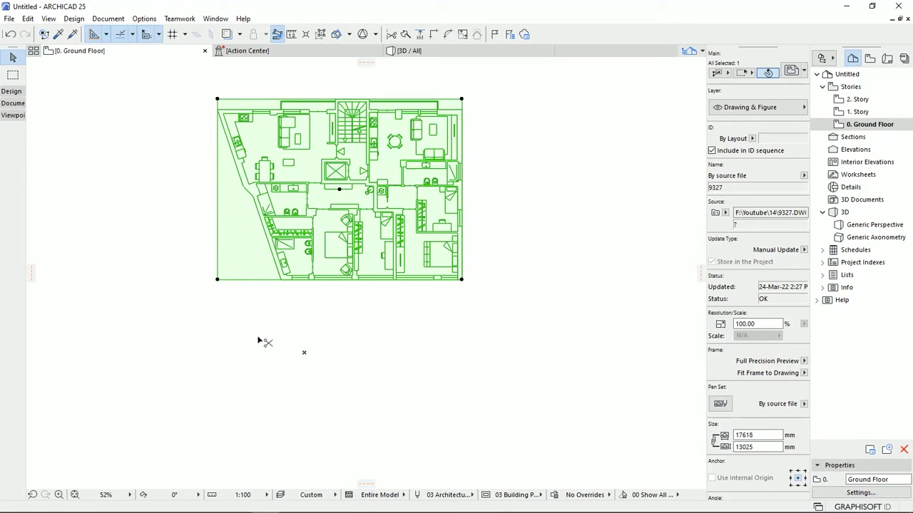
{"action": "key", "text": "ctrl+d"}
{"action": "left_click", "coordinate": [217, 279]}
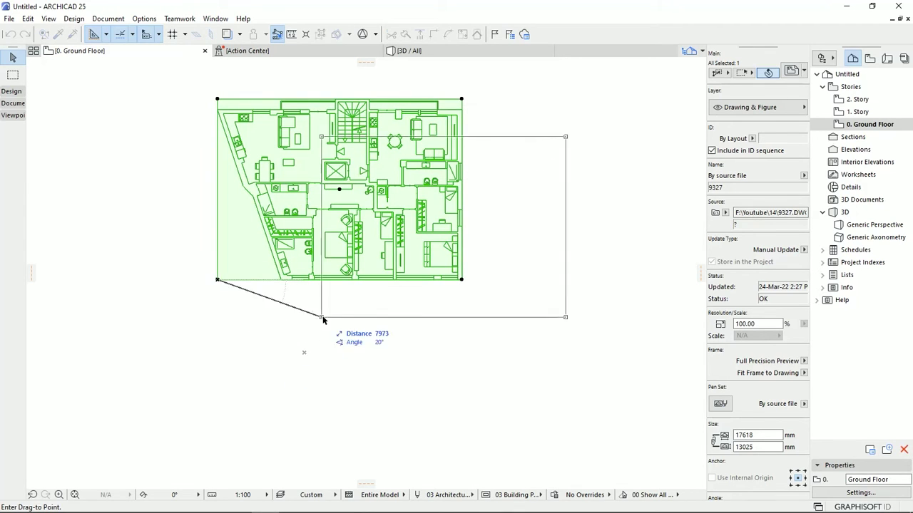
{"action": "left_click", "coordinate": [304, 352]}
{"action": "left_click", "coordinate": [356, 372]}
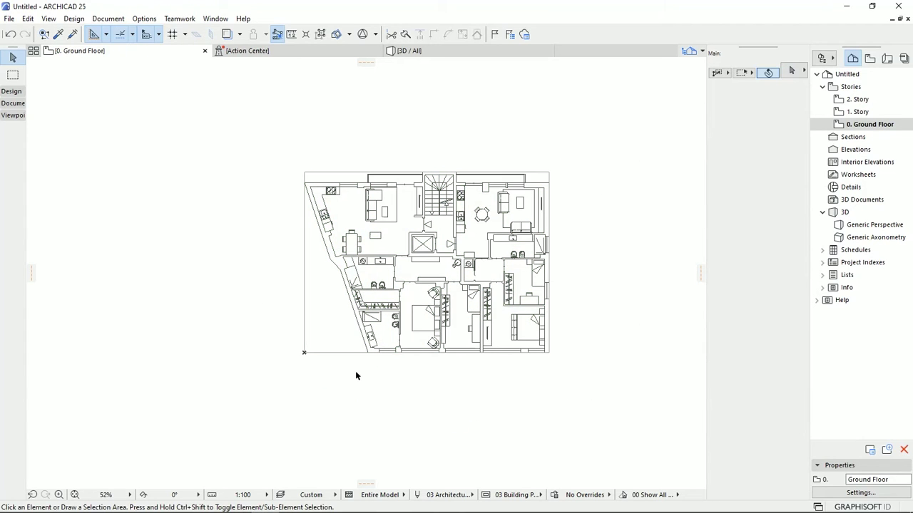
{"action": "left_click", "coordinate": [12, 91]}
Step: Draw a 300 mm wall from the kitchen's top-left corner to the window's left edge
{"action": "left_click", "coordinate": [12, 107]}
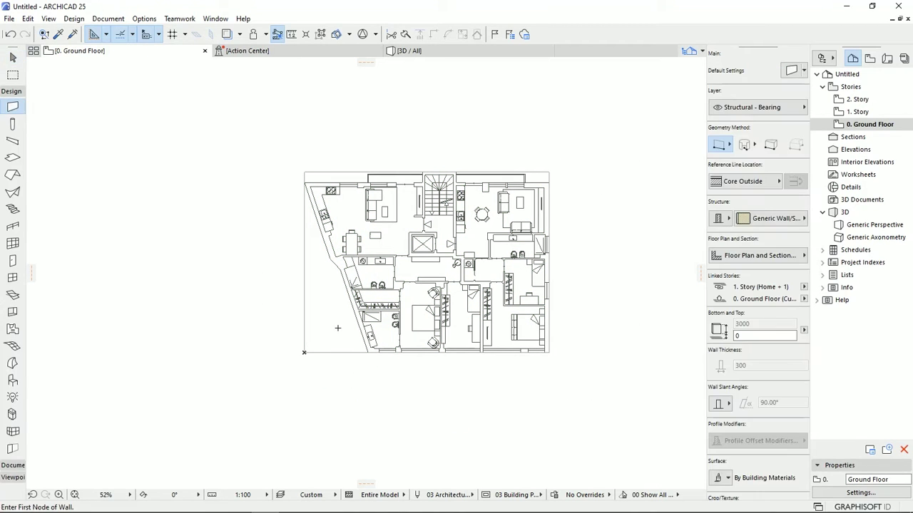
{"action": "scroll", "coordinate": [280, 236], "scroll_direction": "up", "scroll_amount": 8}
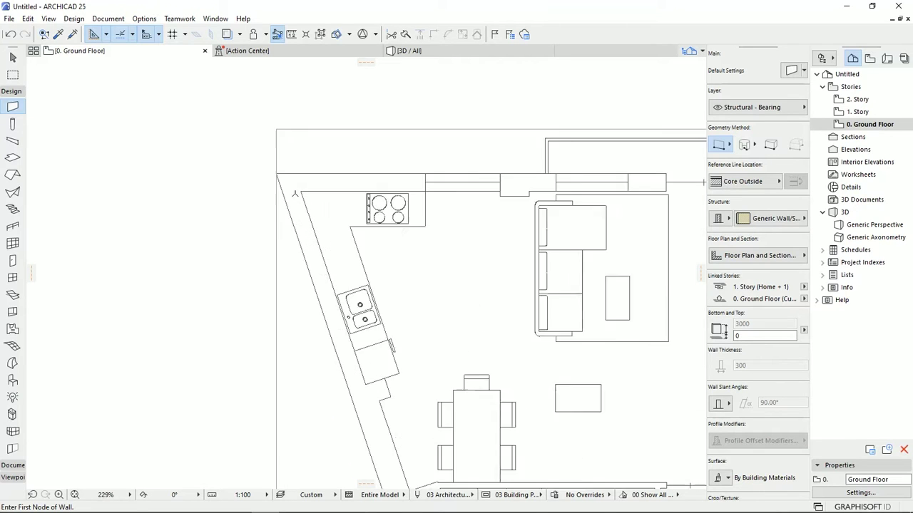
{"action": "left_click", "coordinate": [278, 236]}
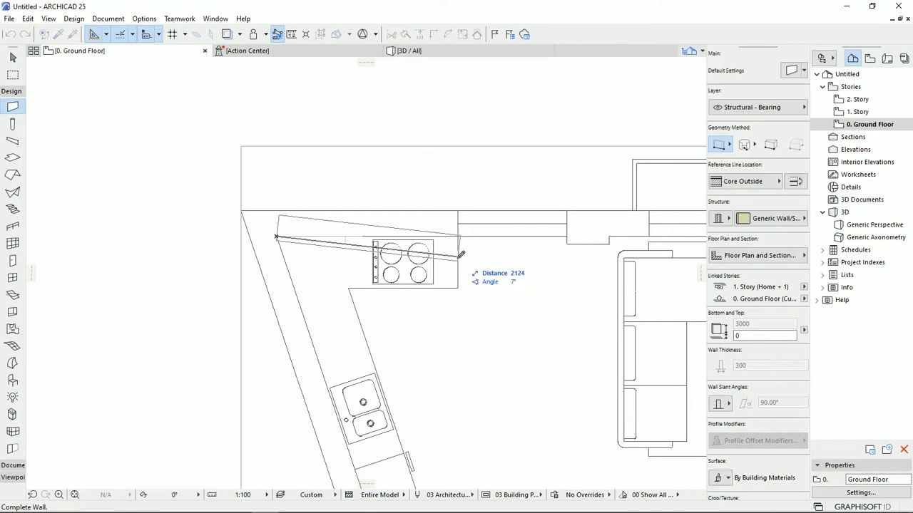
{"action": "key", "text": "Escape"}
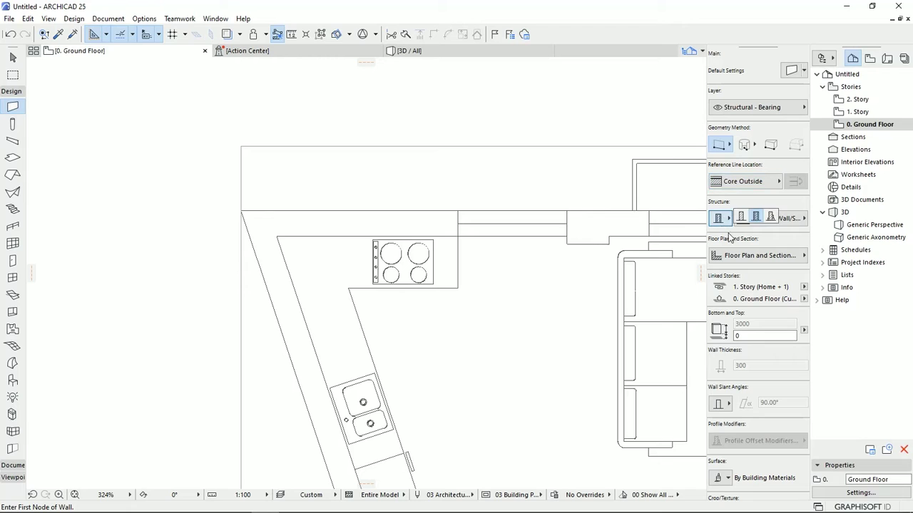
{"action": "left_click", "coordinate": [277, 235]}
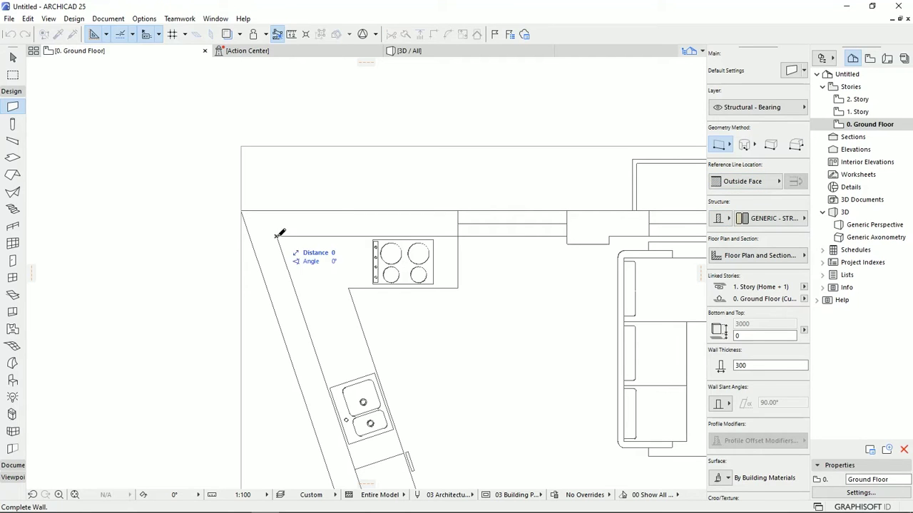
{"action": "left_click", "coordinate": [457, 231]}
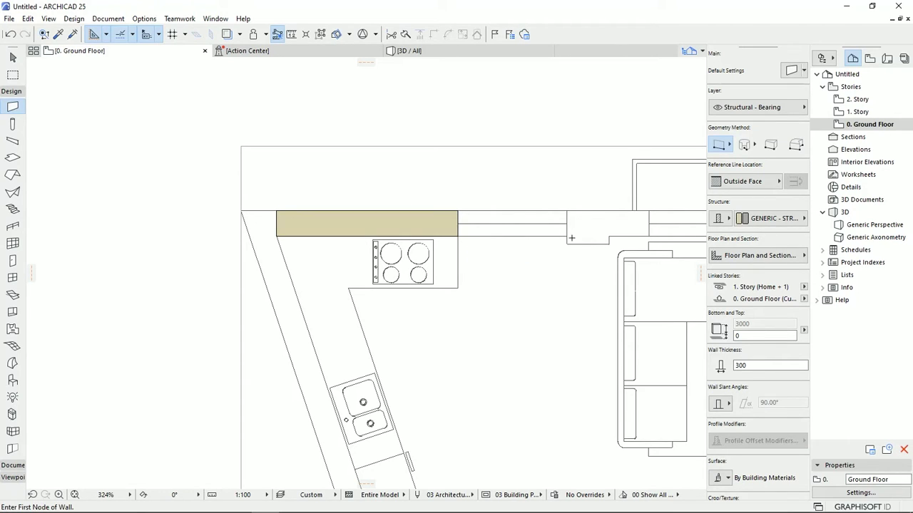
Step: Trace the next short wall piece between the top window openings, then return to selection
{"action": "left_click", "coordinate": [567, 211]}
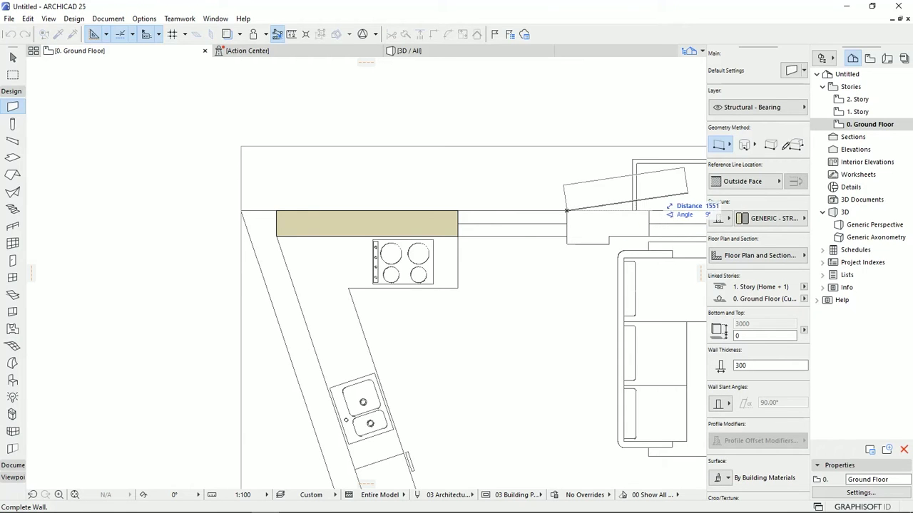
{"action": "left_click", "coordinate": [648, 212]}
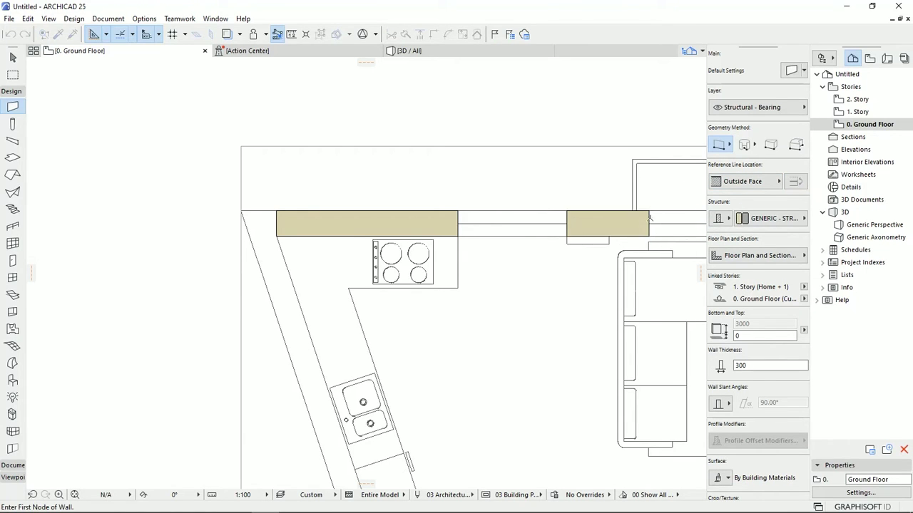
{"action": "middle_click_drag", "start_coordinate": [649, 212], "coordinate": [418, 202]}
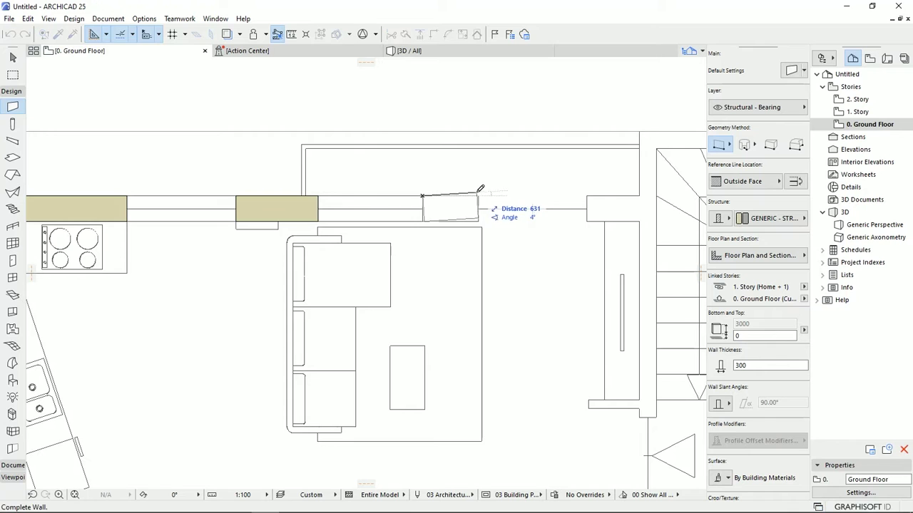
{"action": "scroll", "coordinate": [313, 247], "scroll_direction": "down", "scroll_amount": 4}
{"action": "scroll", "coordinate": [311, 248], "scroll_direction": "down", "scroll_amount": 2}
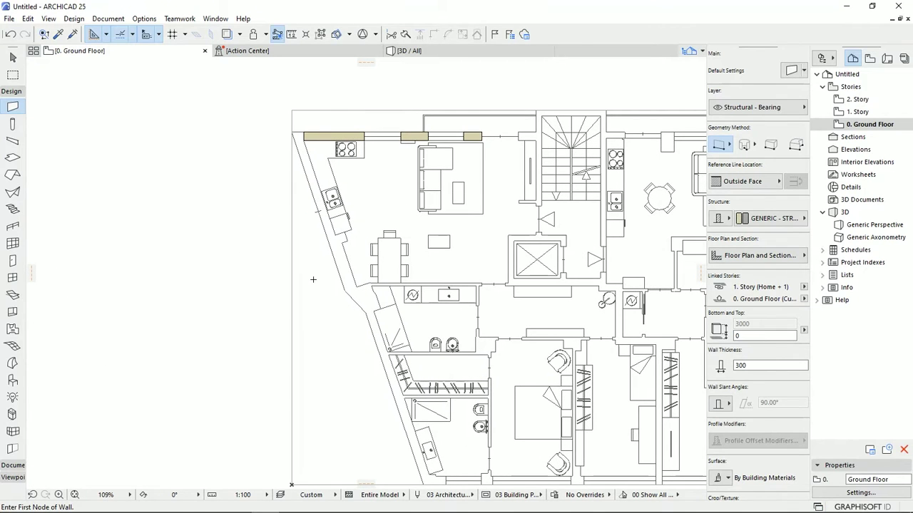
{"action": "key", "text": "Escape"}
{"action": "scroll", "coordinate": [328, 289], "scroll_direction": "down", "scroll_amount": 3}
{"action": "scroll", "coordinate": [341, 294], "scroll_direction": "down", "scroll_amount": 1}
Step: Enlarge the 9327 drawing's frame outline with Adjust Drawing Polygon, down-right and up-left
{"action": "left_click", "coordinate": [348, 322]}
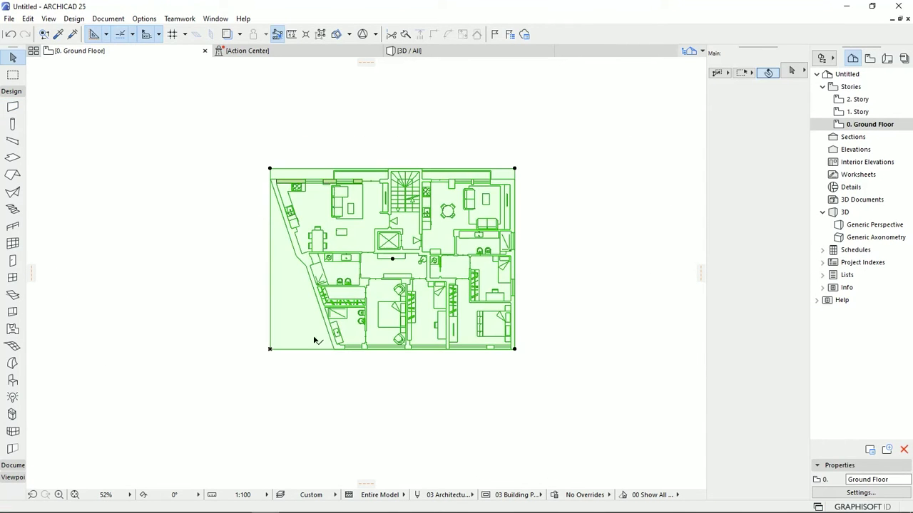
{"action": "left_click", "coordinate": [514, 348]}
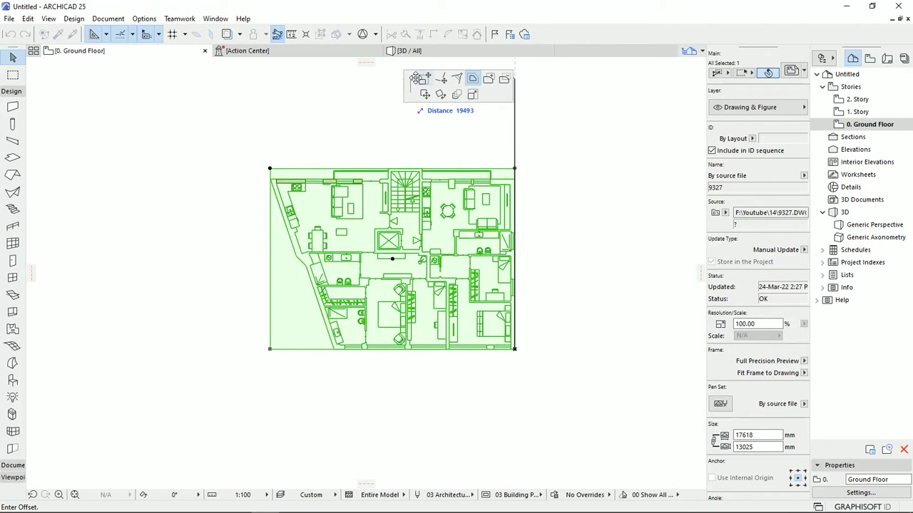
{"action": "left_click", "coordinate": [425, 80]}
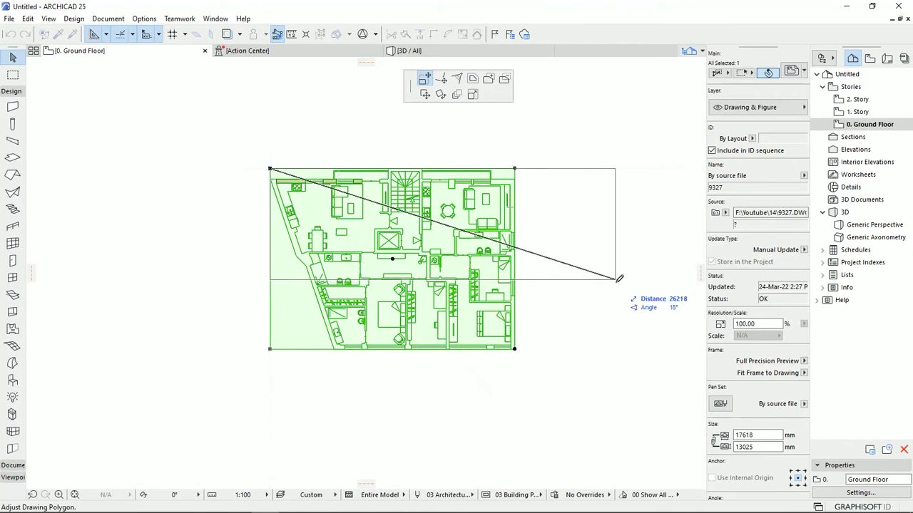
{"action": "left_click", "coordinate": [574, 394]}
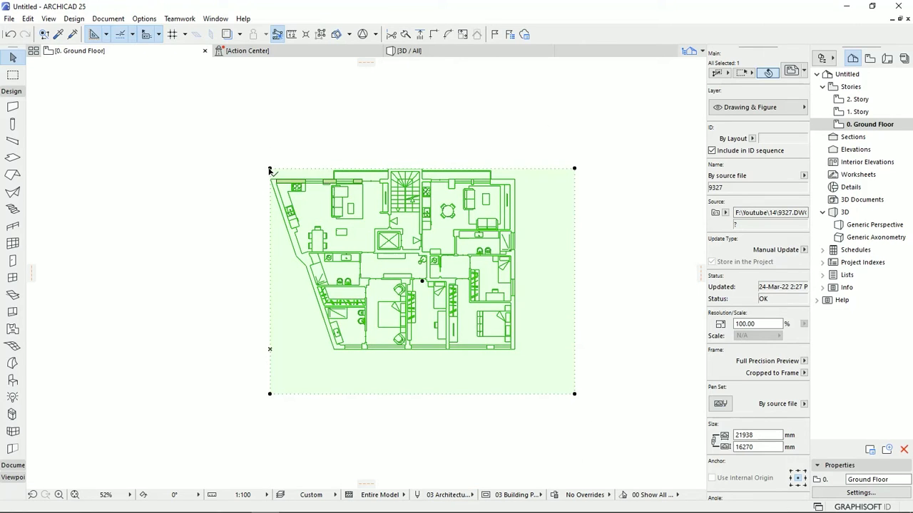
{"action": "left_click", "coordinate": [270, 168]}
{"action": "left_click", "coordinate": [212, 111]}
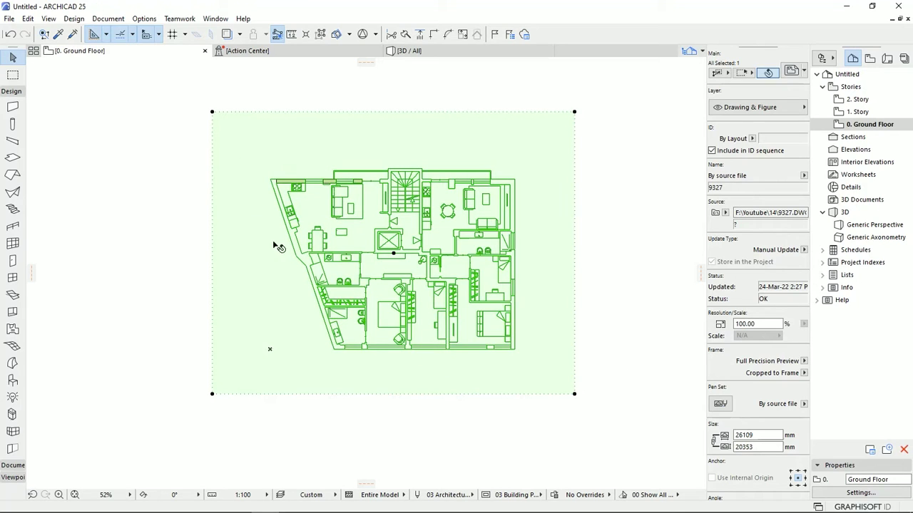
Step: Recentre the drawing in view and begin a new frame adjustment from a corner, then cancel it
{"action": "middle_click_drag", "start_coordinate": [282, 247], "coordinate": [304, 244]}
{"action": "scroll", "coordinate": [304, 244], "scroll_direction": "down", "scroll_amount": 3}
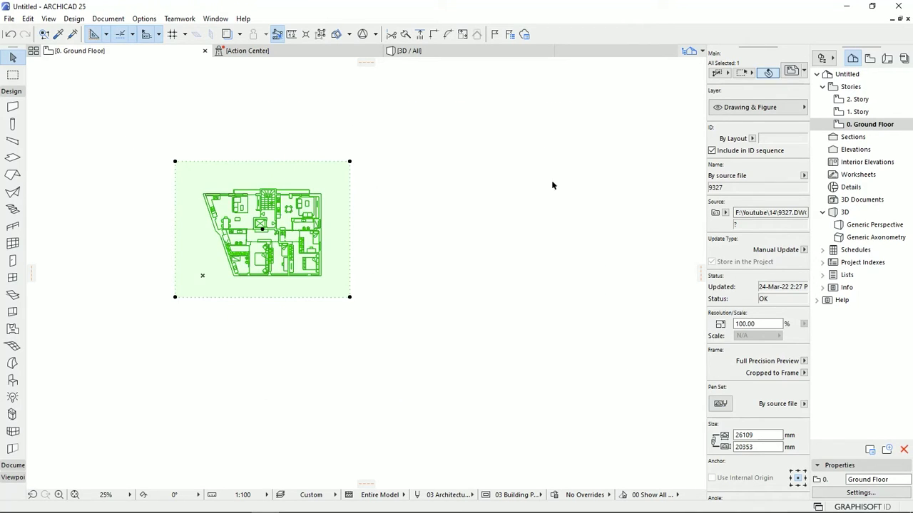
{"action": "middle_click_drag", "start_coordinate": [370, 242], "coordinate": [521, 257]}
{"action": "scroll", "coordinate": [521, 256], "scroll_direction": "up", "scroll_amount": 2}
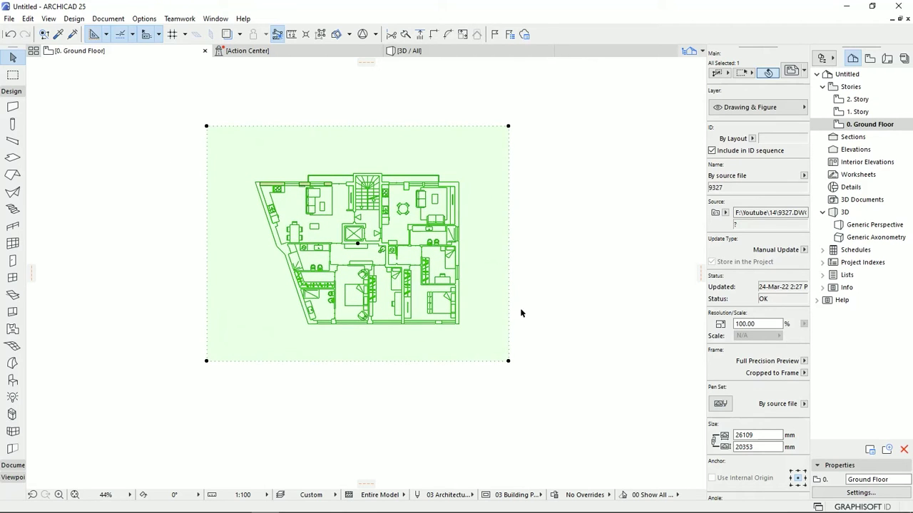
{"action": "left_click", "coordinate": [508, 361]}
{"action": "left_click", "coordinate": [504, 387]}
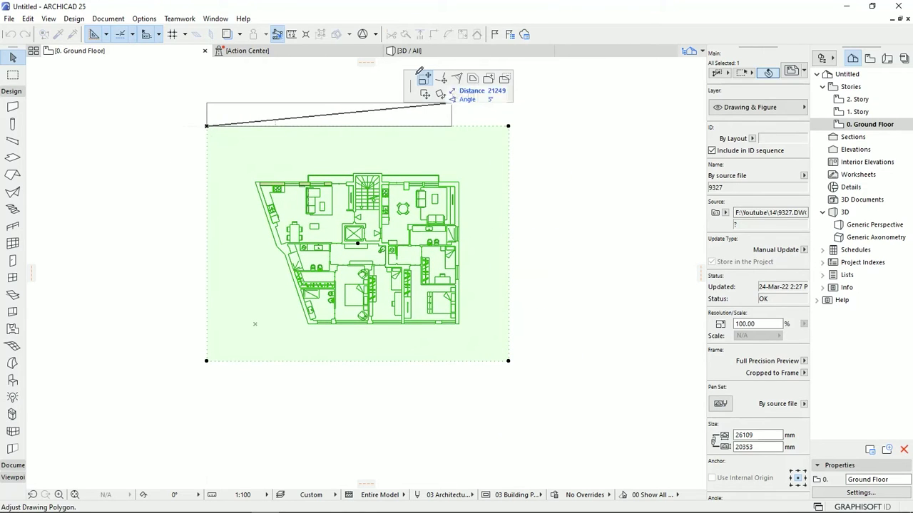
{"action": "left_click", "coordinate": [509, 360]}
Step: Move the frame's bottom-left corner rightward to slant the left side, then offset all edges outward
{"action": "left_click", "coordinate": [507, 126]}
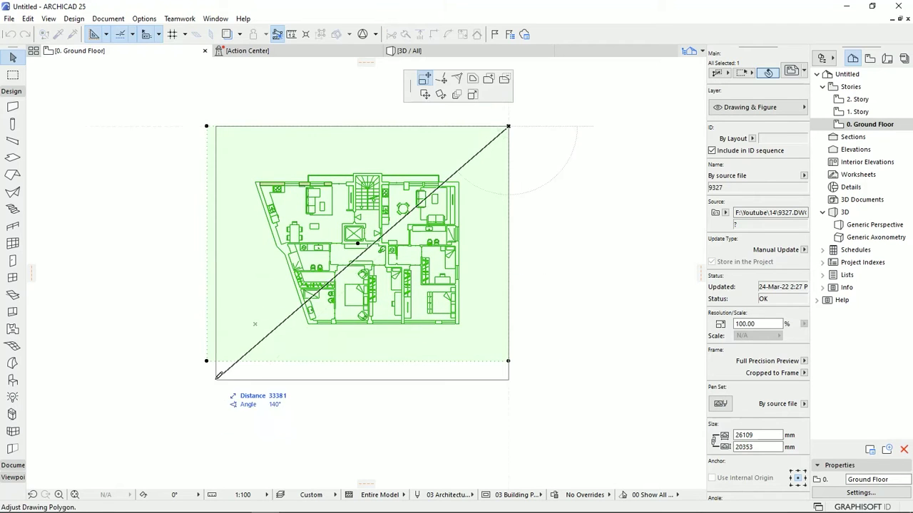
{"action": "left_click", "coordinate": [442, 79]}
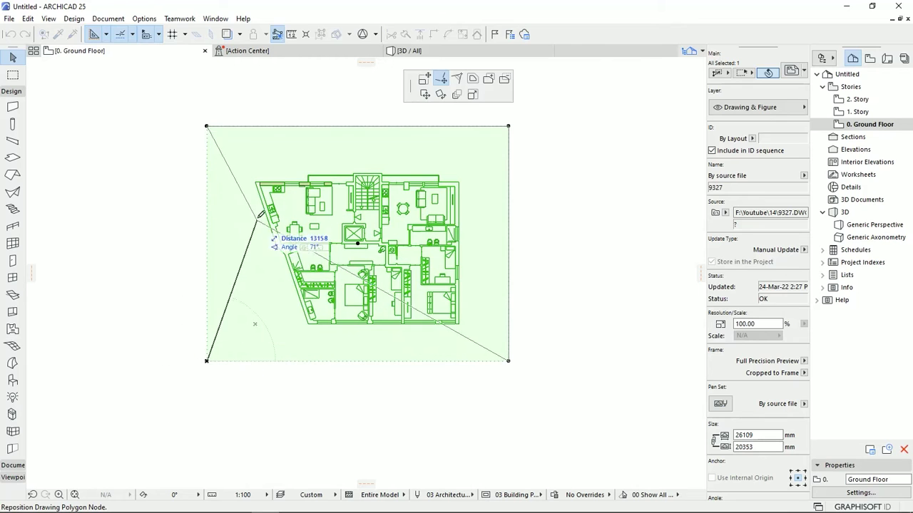
{"action": "left_click", "coordinate": [300, 362]}
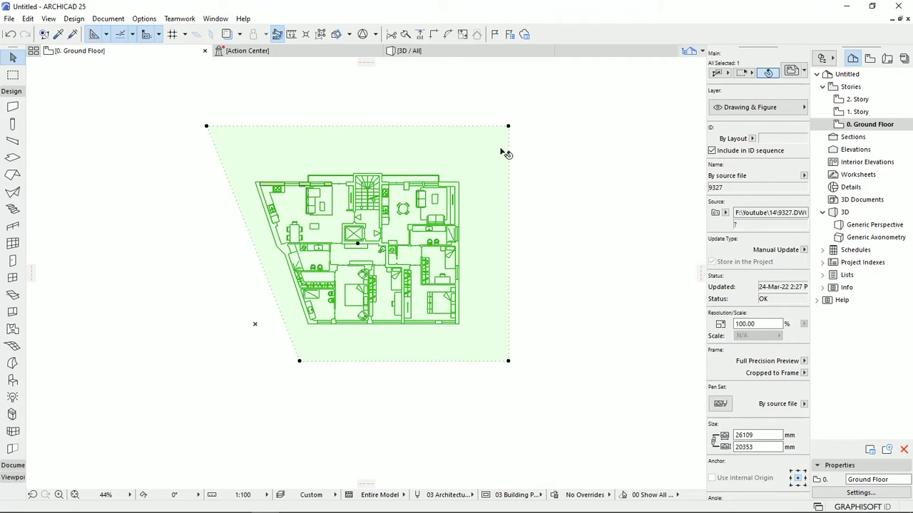
{"action": "left_click", "coordinate": [300, 362]}
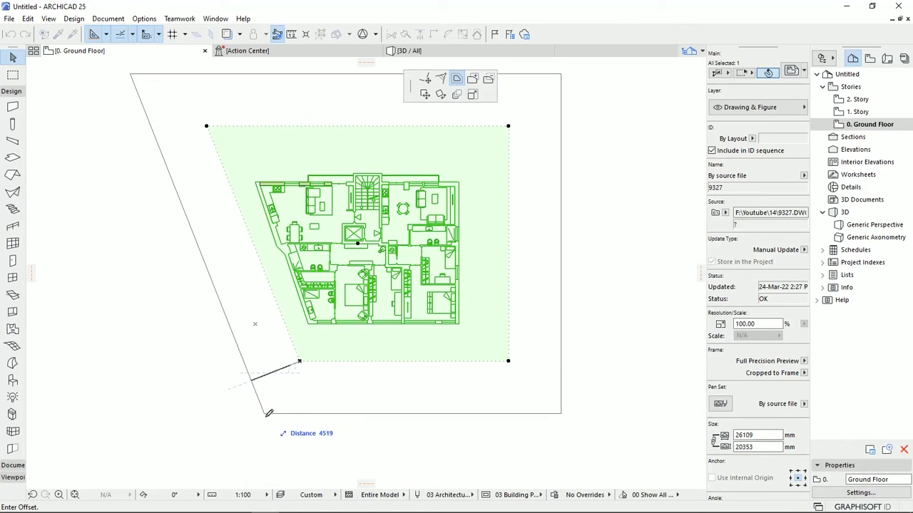
{"action": "left_click", "coordinate": [269, 413]}
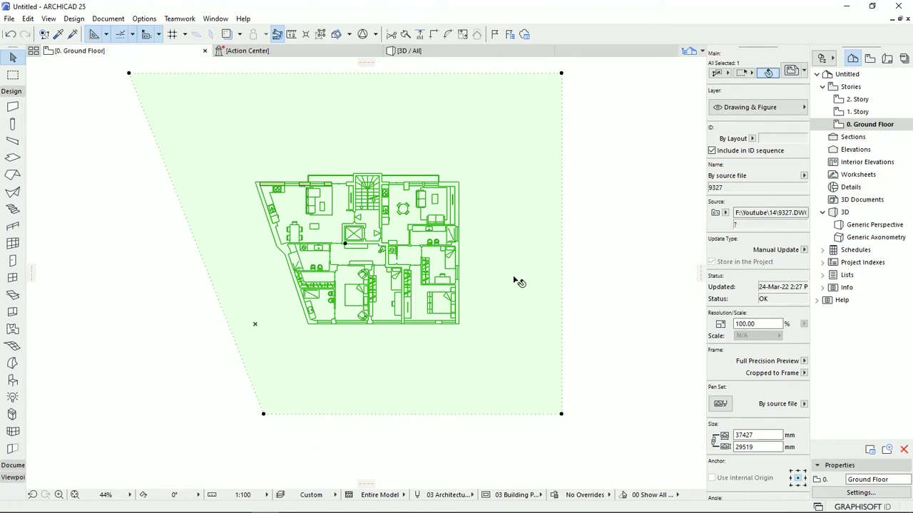
Step: Add a rectangular area to the frame's left side, widening it to 37566 mm
{"action": "left_click", "coordinate": [264, 415]}
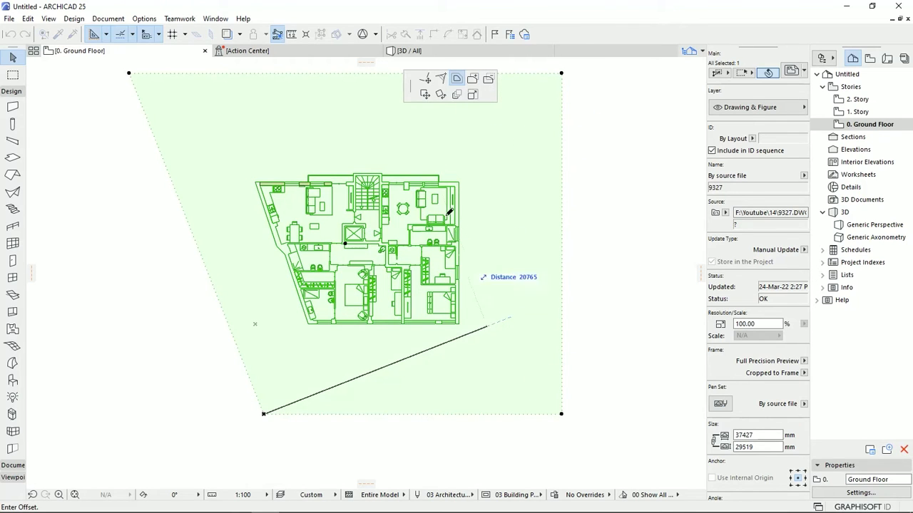
{"action": "left_click", "coordinate": [471, 80]}
{"action": "left_click", "coordinate": [127, 200]}
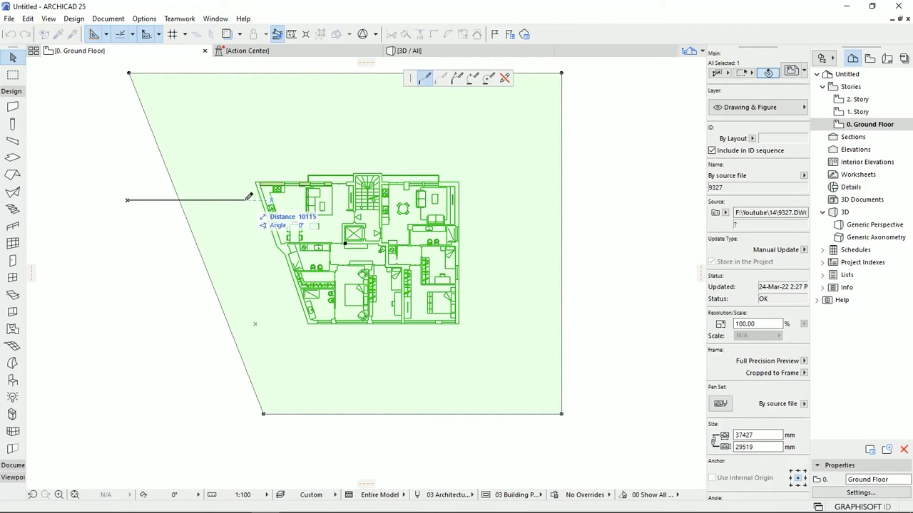
{"action": "left_click", "coordinate": [224, 200]}
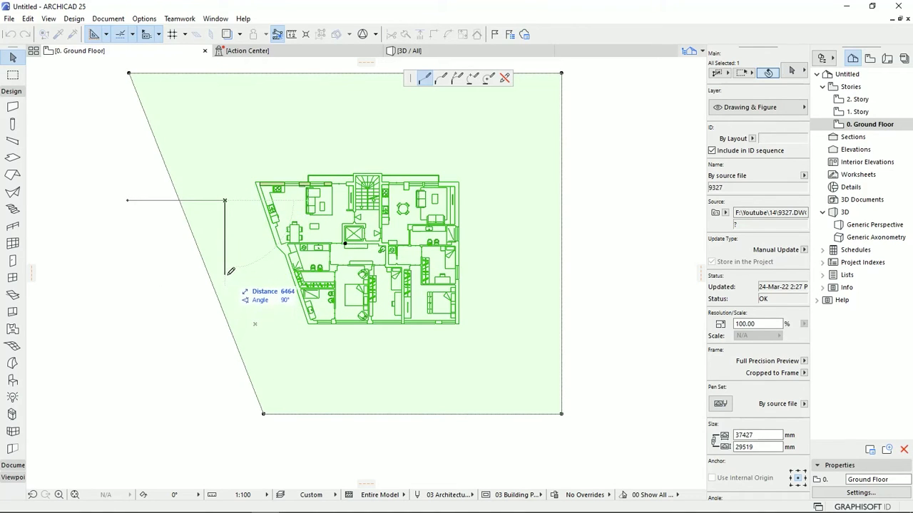
{"action": "left_click", "coordinate": [225, 275]}
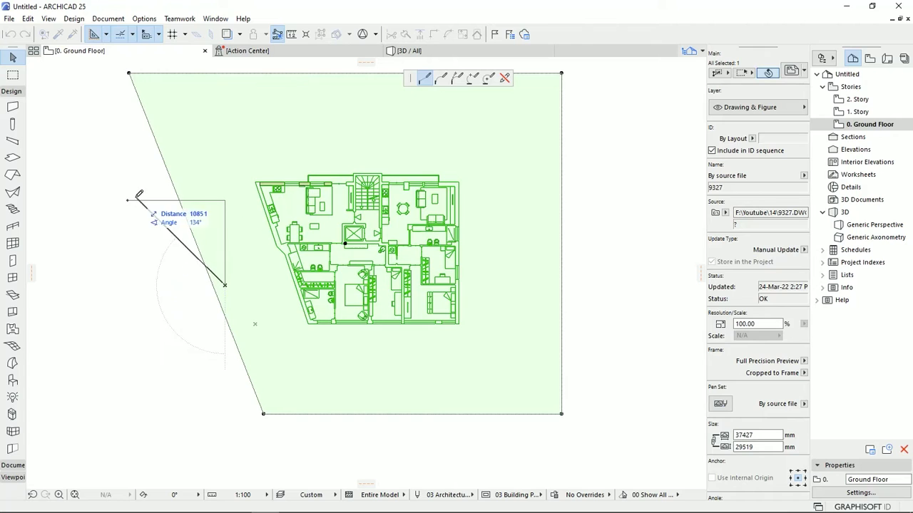
{"action": "left_click", "coordinate": [127, 283]}
{"action": "double_click", "coordinate": [128, 200]}
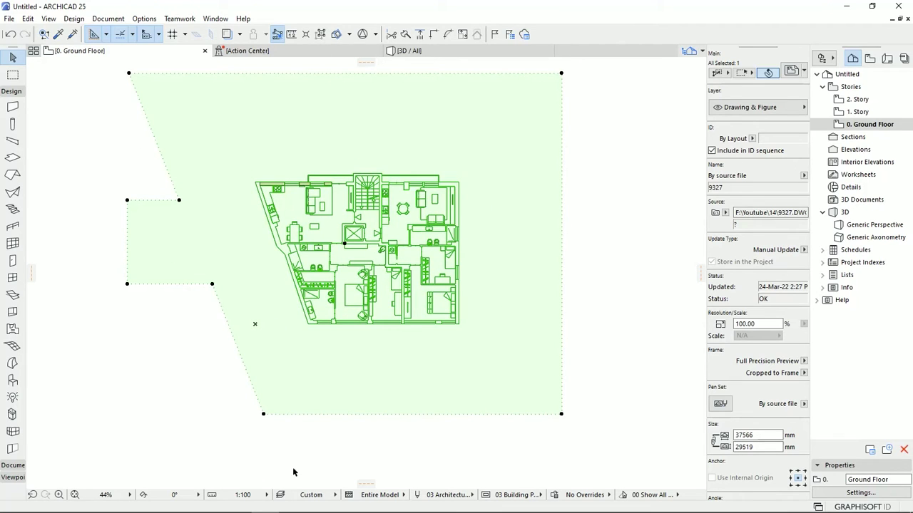
Step: Subtract a rectangle from the frame to notch its right side
{"action": "left_click", "coordinate": [264, 415]}
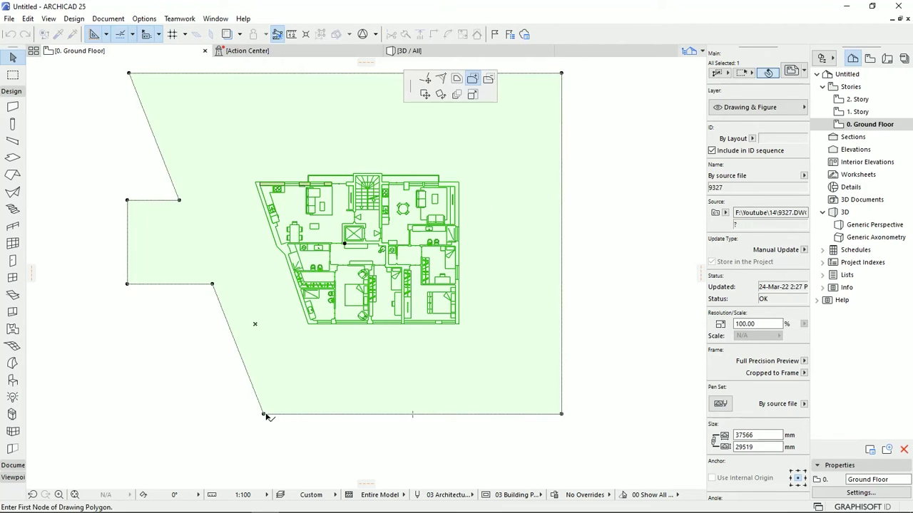
{"action": "left_click", "coordinate": [491, 78]}
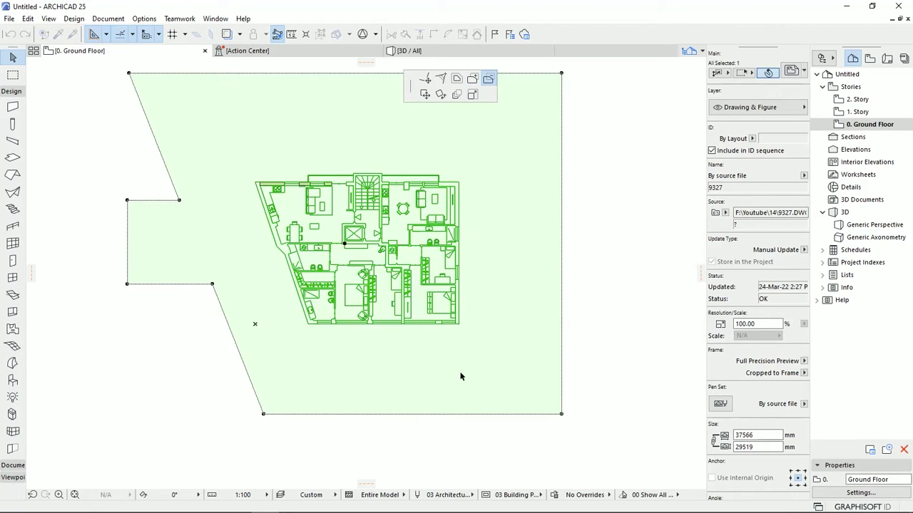
{"action": "left_click", "coordinate": [602, 156]}
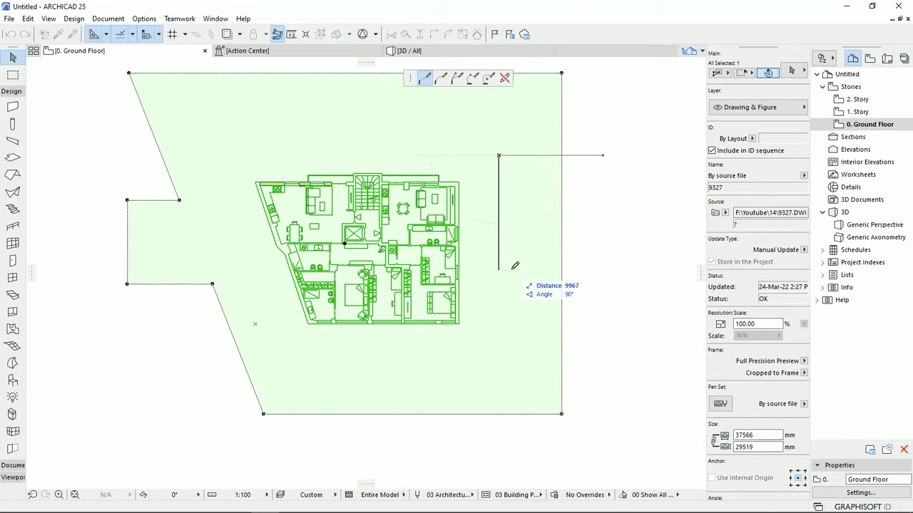
{"action": "left_click", "coordinate": [512, 268]}
{"action": "left_click", "coordinate": [614, 269]}
{"action": "left_click", "coordinate": [603, 155]}
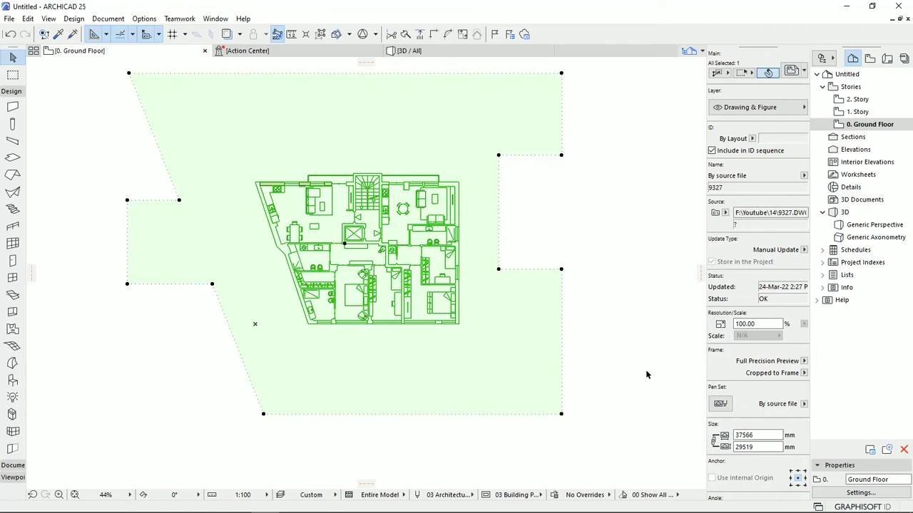
Step: Insert a node on the lower-right edge and curve it outward, widening the frame to 43478 mm
{"action": "left_click", "coordinate": [562, 340]}
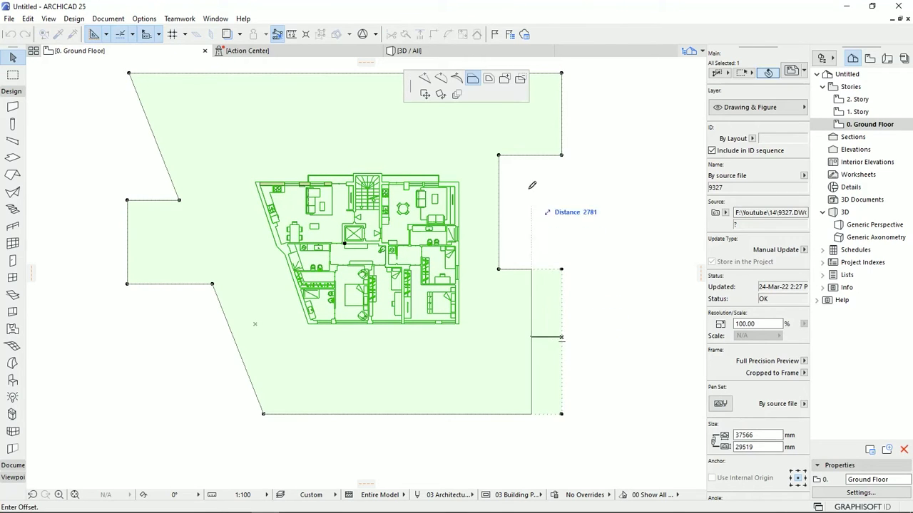
{"action": "left_click", "coordinate": [424, 79]}
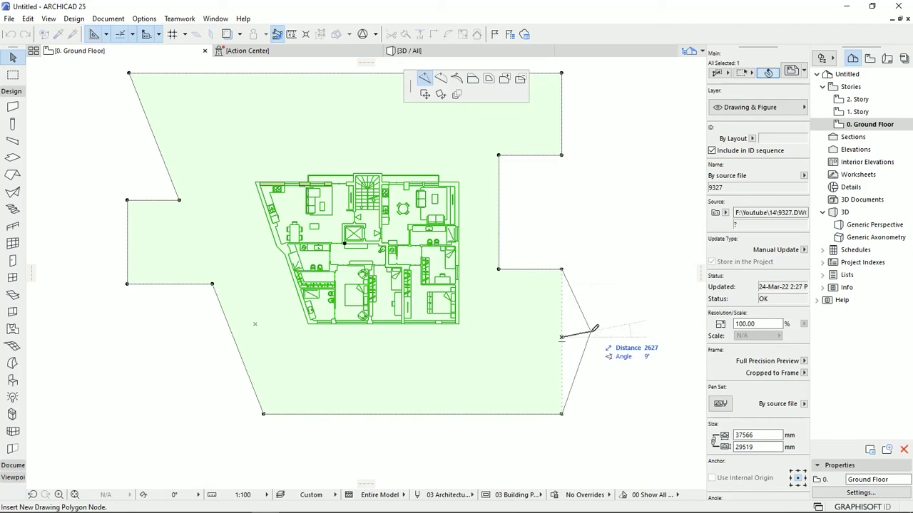
{"action": "left_click", "coordinate": [624, 339]}
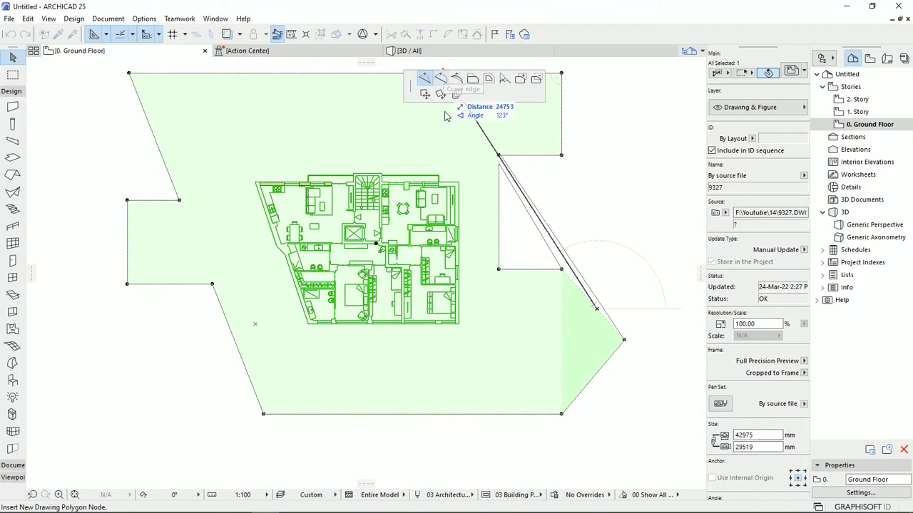
{"action": "left_click", "coordinate": [441, 78]}
{"action": "left_click", "coordinate": [610, 270]}
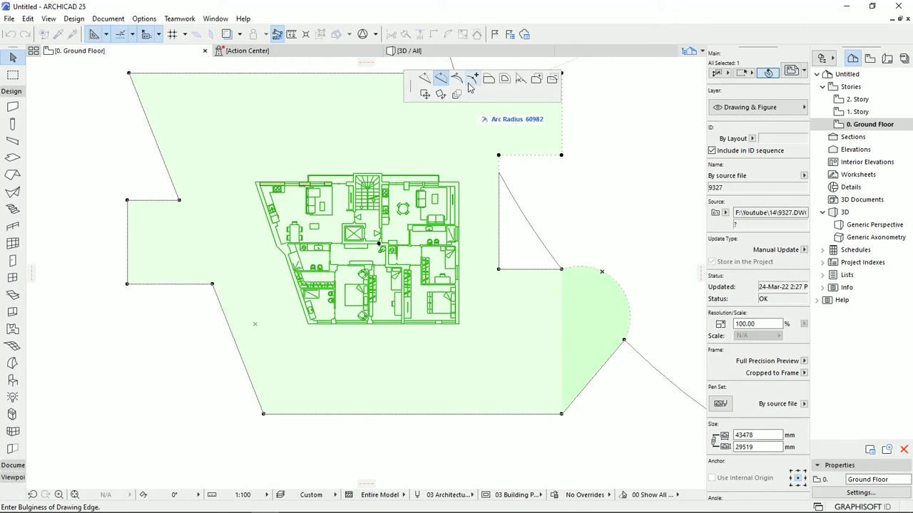
{"action": "key", "text": "Escape"}
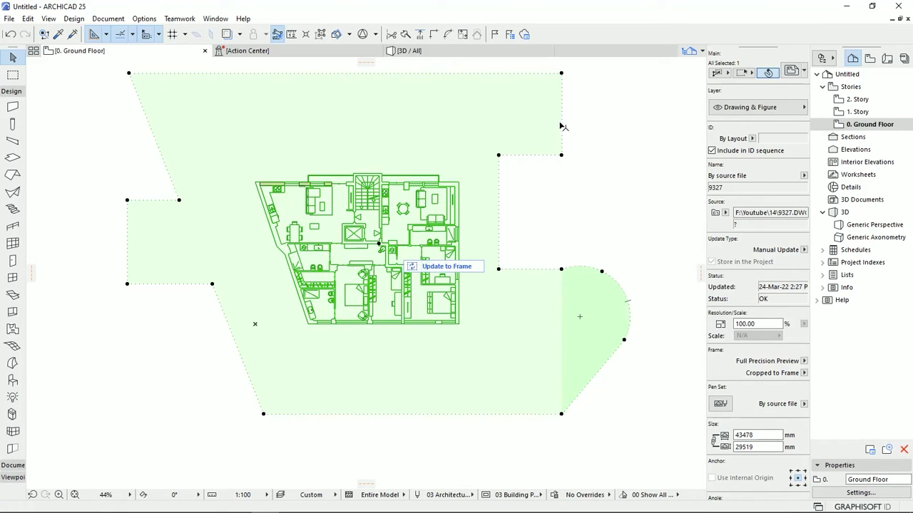
Step: Offset the frame's upper-right edge inward toward the plan, abandoning a further edge edit
{"action": "left_click", "coordinate": [564, 131]}
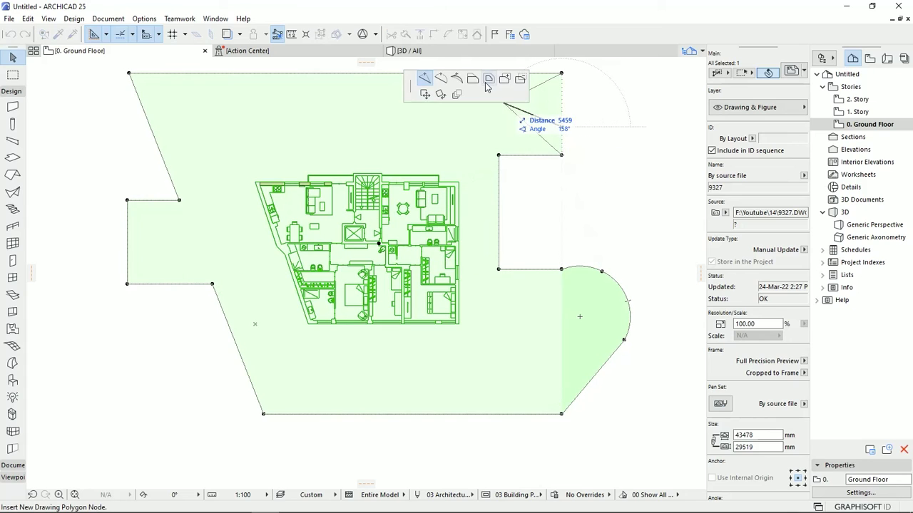
{"action": "left_click", "coordinate": [473, 78]}
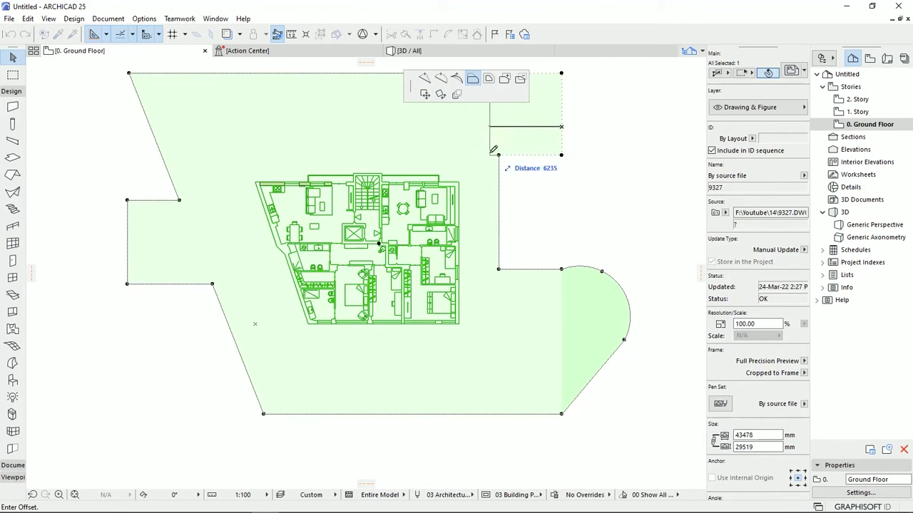
{"action": "left_click", "coordinate": [452, 146]}
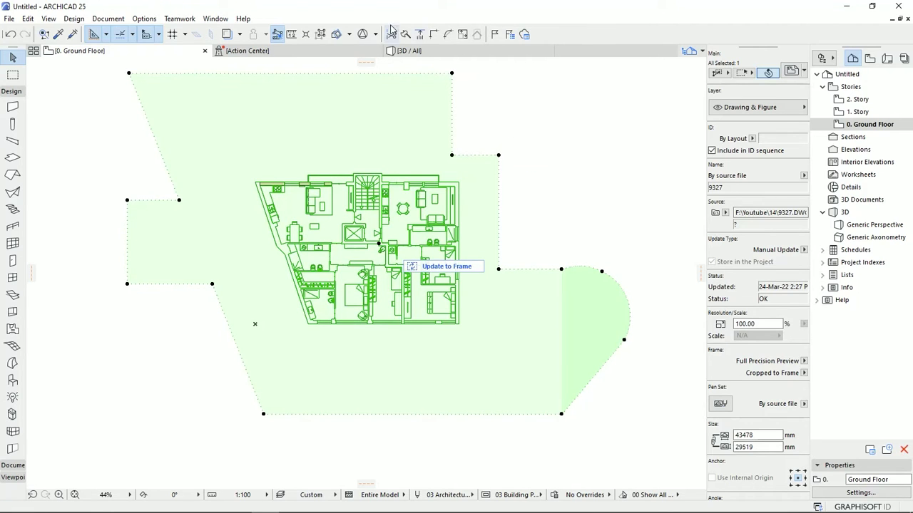
{"action": "scroll", "coordinate": [499, 164], "scroll_direction": "up", "scroll_amount": 1}
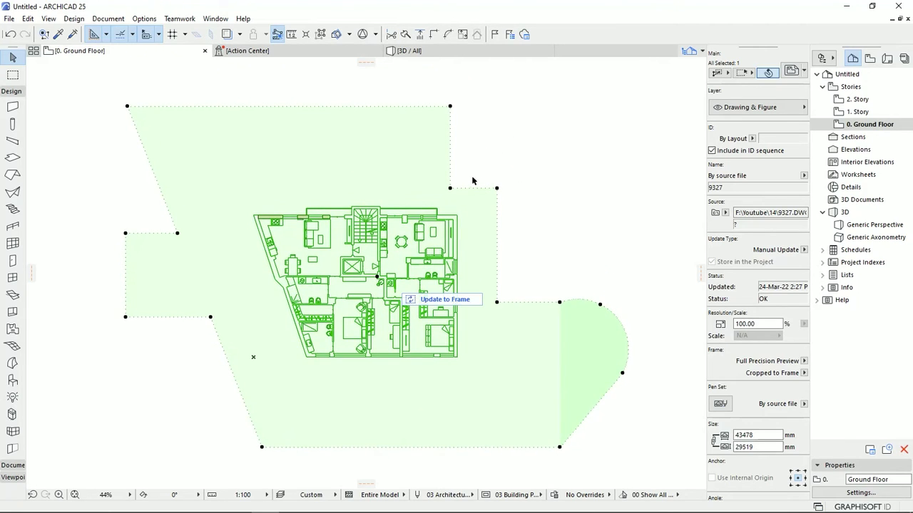
{"action": "left_click", "coordinate": [451, 142]}
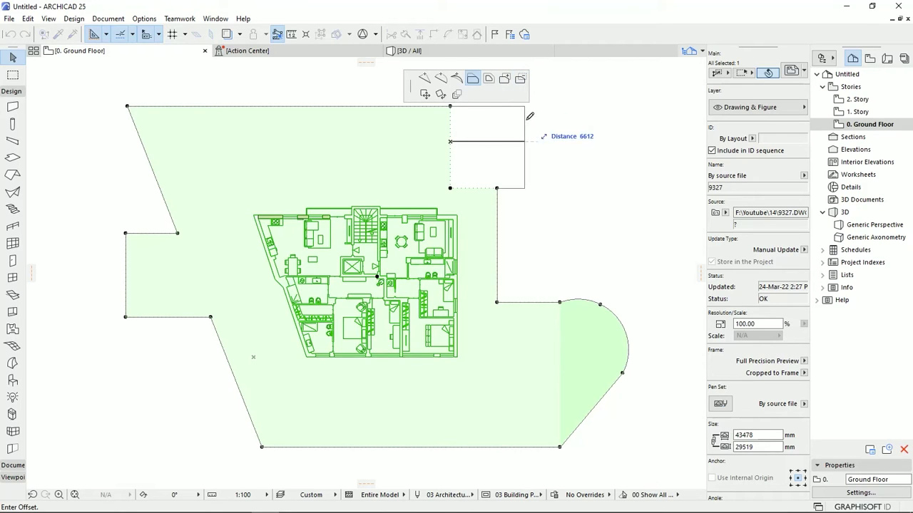
{"action": "left_click", "coordinate": [455, 153]}
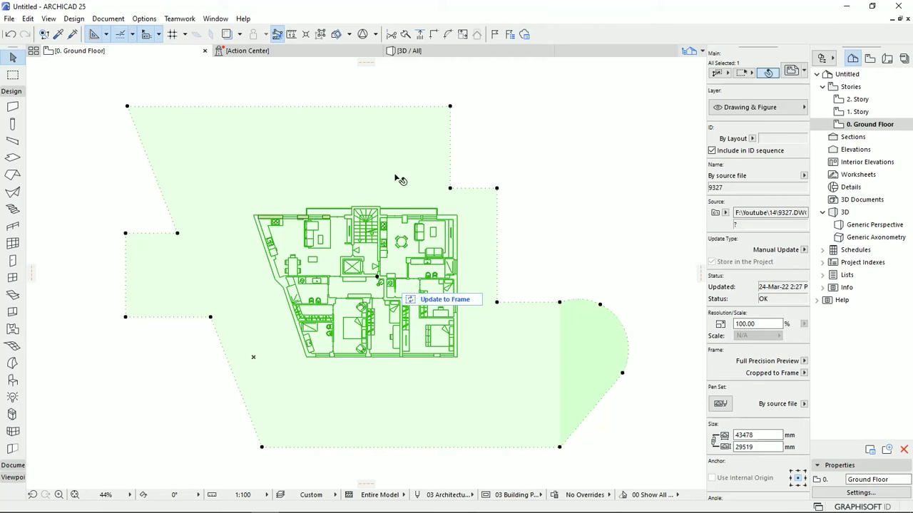
Step: Move the floor plan linework to the frame's upper-left portion, then deselect it
{"action": "left_click", "coordinate": [314, 165]}
{"action": "key", "text": "Escape"}
{"action": "left_click", "coordinate": [314, 164]}
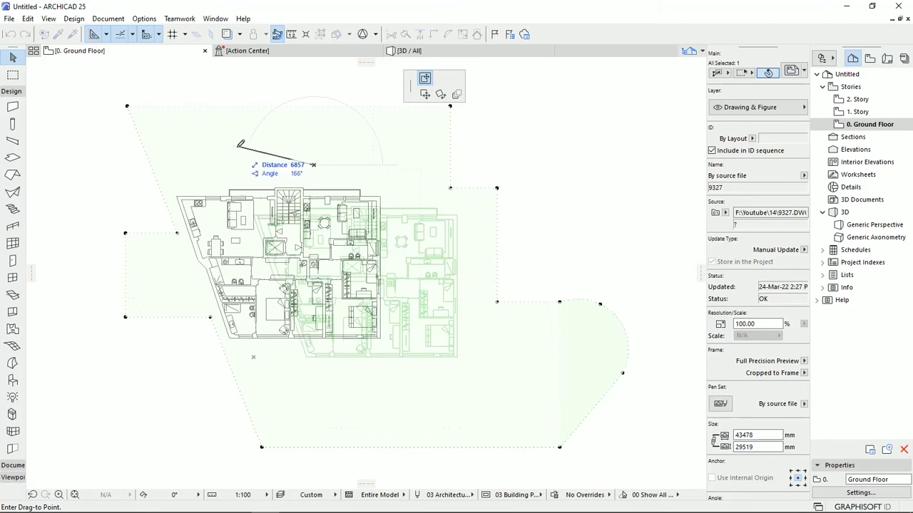
{"action": "left_click", "coordinate": [211, 68]}
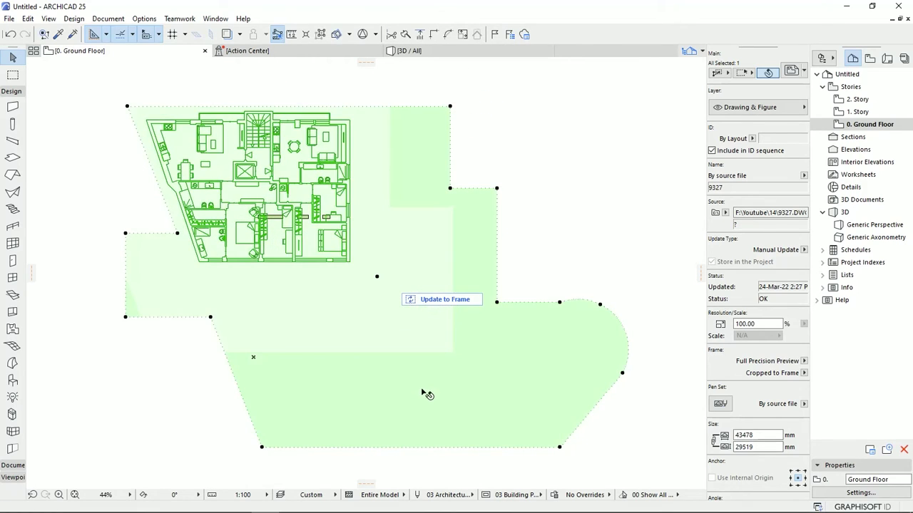
{"action": "left_click", "coordinate": [548, 208]}
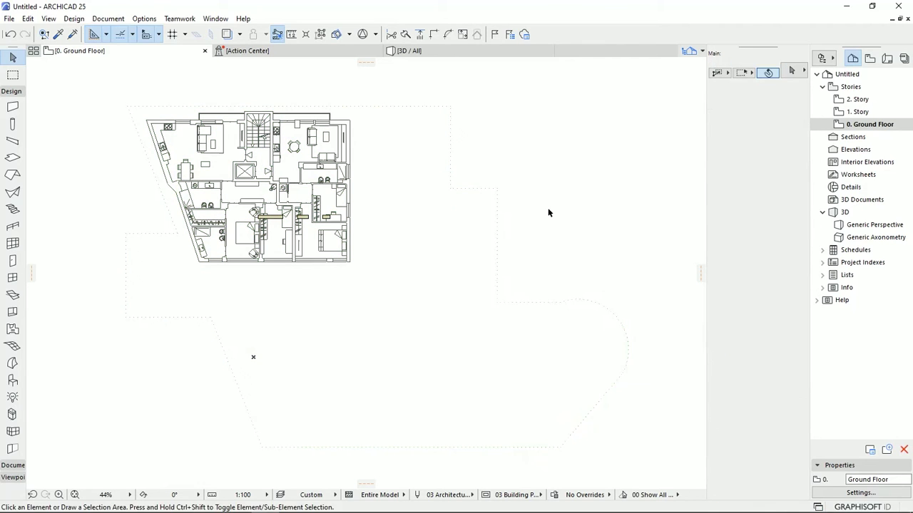
Step: Delete the previously placed drawing and the three small leftover elements from the Ground Floor
{"action": "left_click", "coordinate": [434, 276]}
{"action": "key", "text": "Delete"}
{"action": "left_click", "coordinate": [375, 149]}
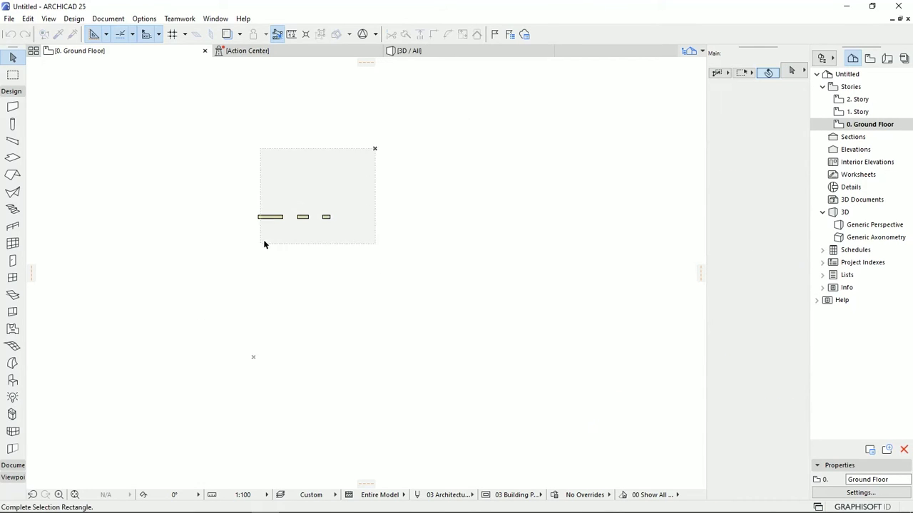
{"action": "left_click", "coordinate": [263, 244]}
{"action": "key", "text": "Delete"}
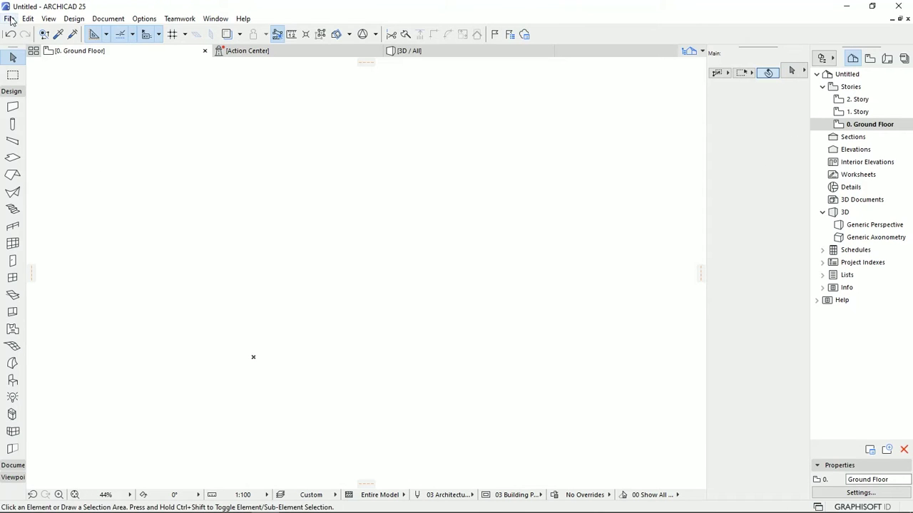
Step: Place 9327.DWG as an external drawing at 1 meter per drawing unit, anchored on the plan
{"action": "left_click", "coordinate": [8, 18]}
{"action": "mouse_move", "coordinate": [74, 197]}
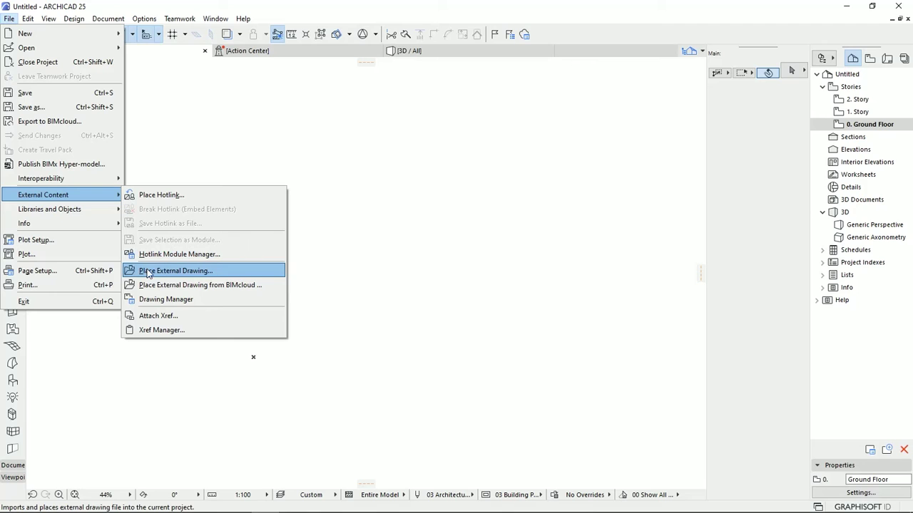
{"action": "left_click", "coordinate": [171, 271]}
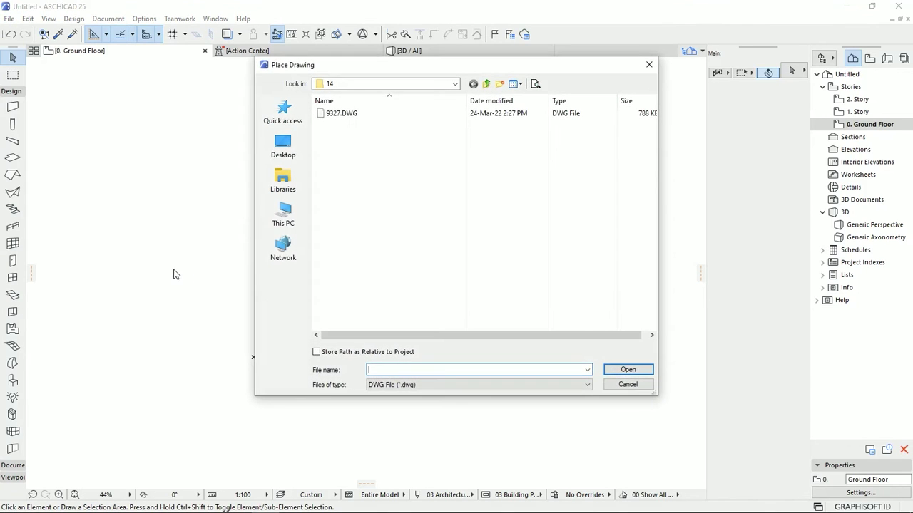
{"action": "left_click", "coordinate": [322, 117]}
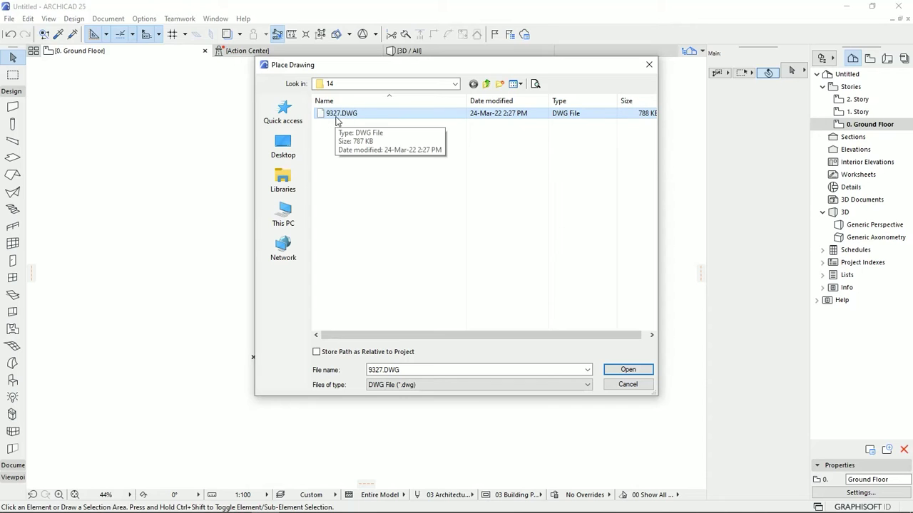
{"action": "left_click", "coordinate": [629, 371]}
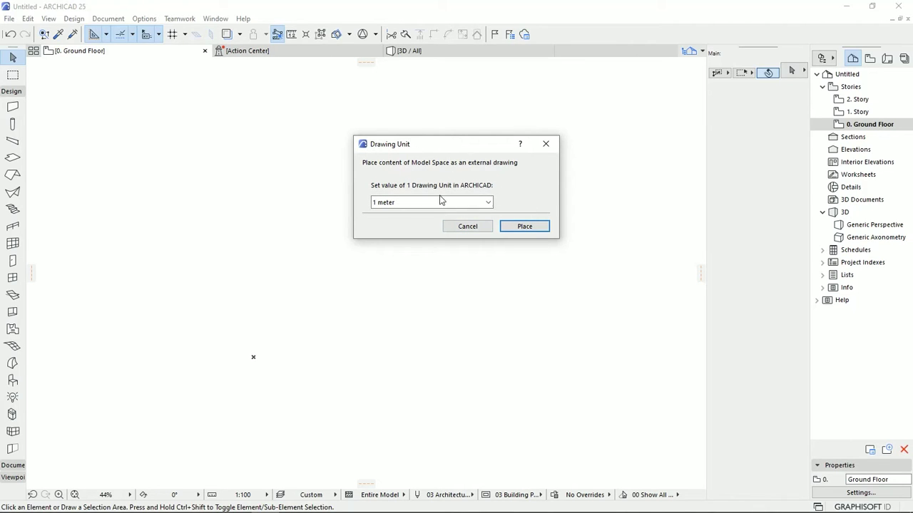
{"action": "left_click", "coordinate": [523, 226]}
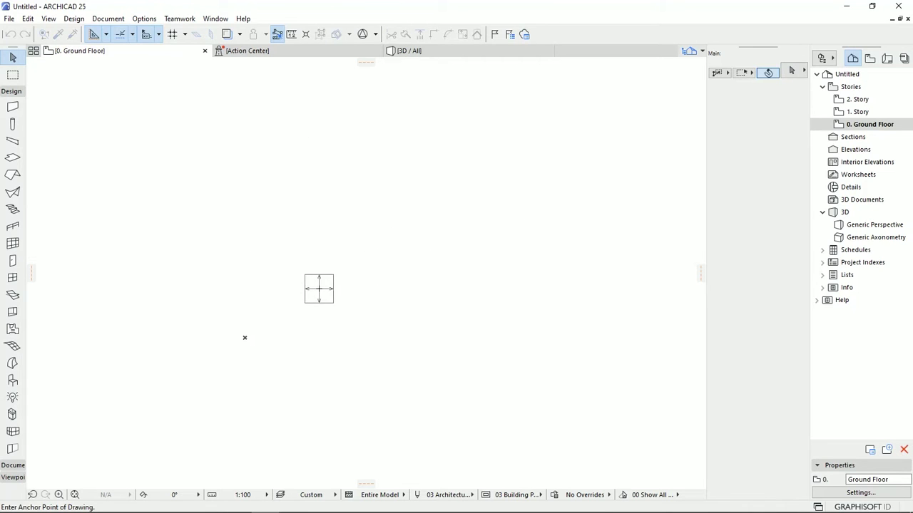
{"action": "left_click", "coordinate": [417, 244]}
Step: Select the newly placed 9327 drawing and delete it, leaving the plan empty
{"action": "scroll", "coordinate": [419, 251], "scroll_direction": "up", "scroll_amount": 5}
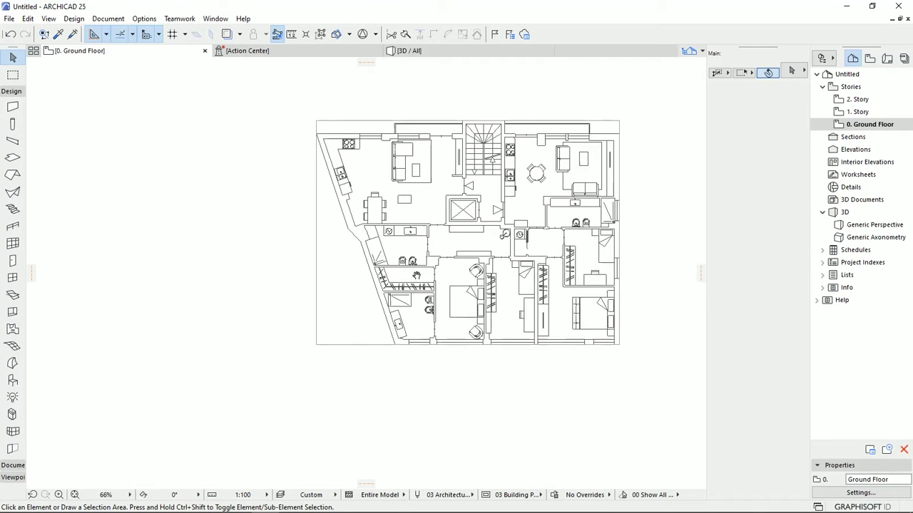
{"action": "left_click", "coordinate": [295, 336]}
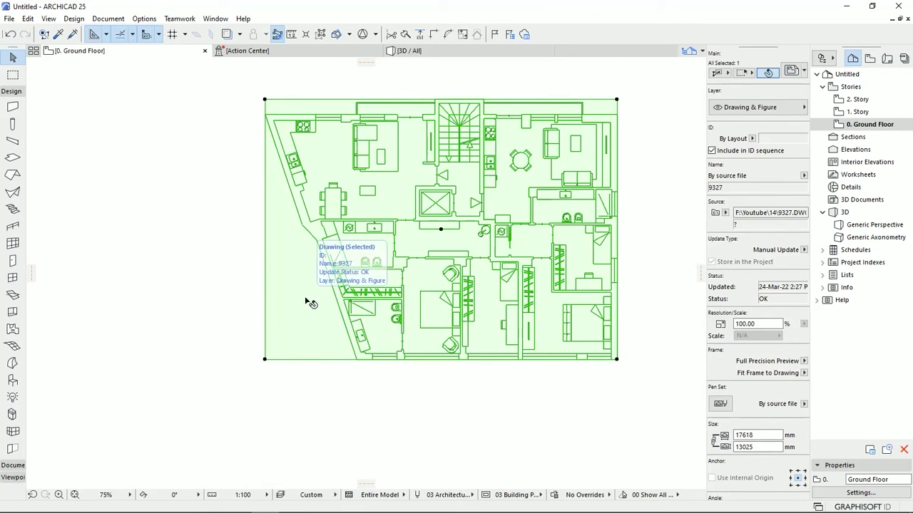
{"action": "middle_click_drag", "start_coordinate": [298, 393], "coordinate": [304, 385]}
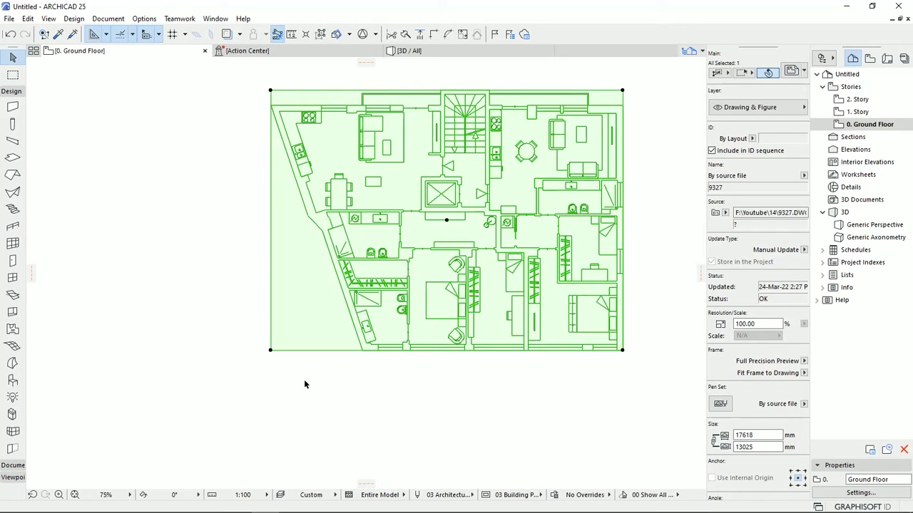
{"action": "key", "text": "Delete"}
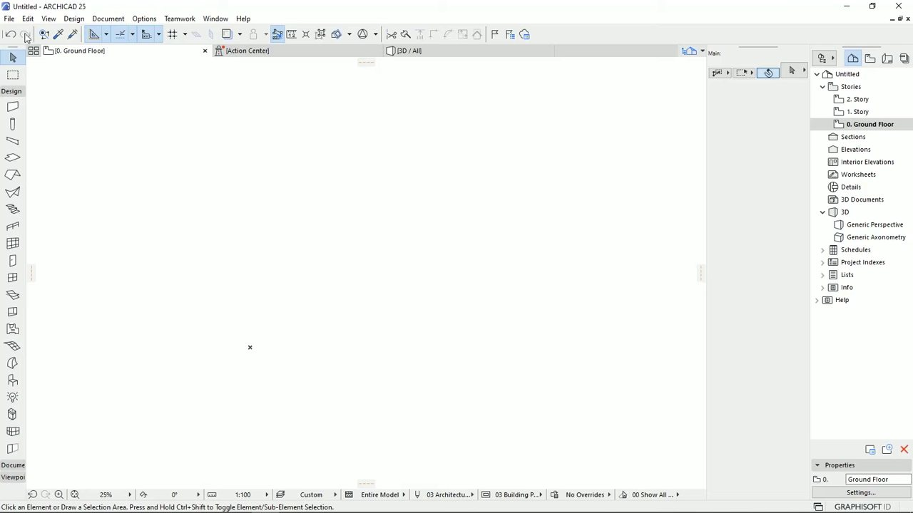
{"action": "left_click", "coordinate": [9, 19]}
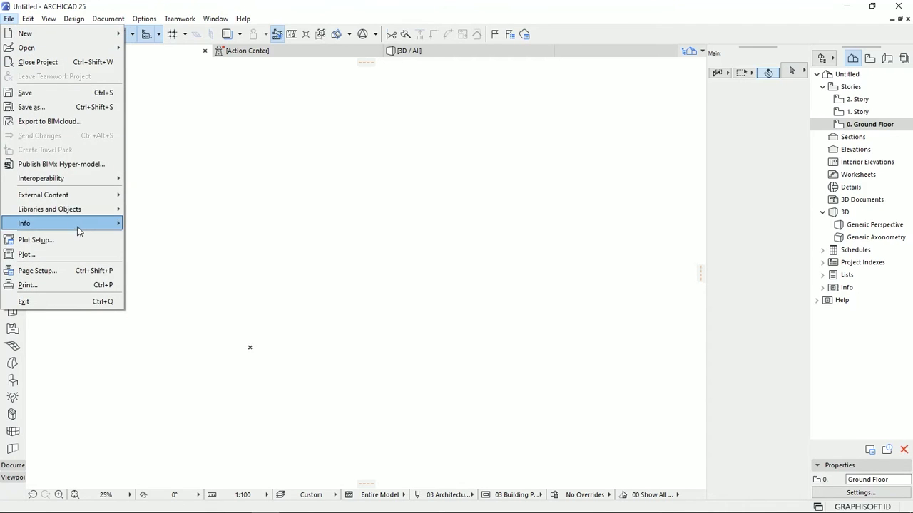
Step: Open the Attach Xref dialog from External Content and choose to browse for the file
{"action": "mouse_move", "coordinate": [82, 197]}
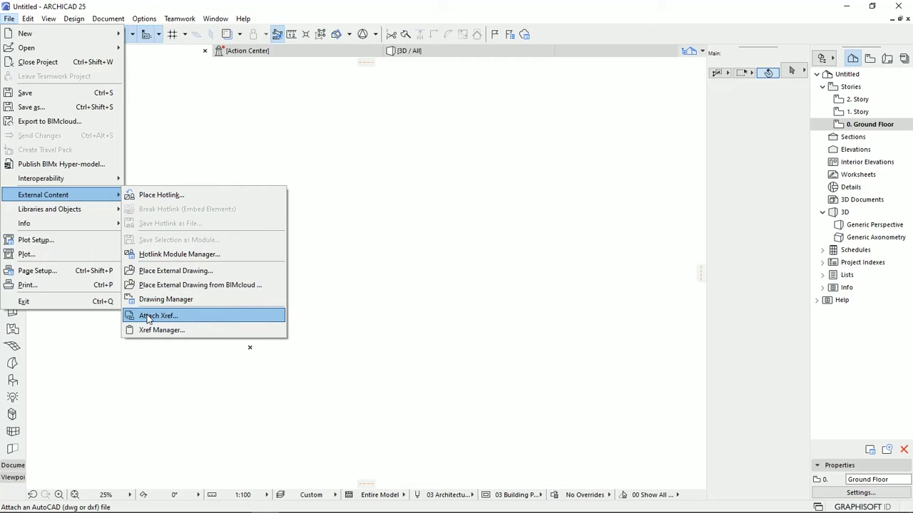
{"action": "left_click", "coordinate": [170, 318]}
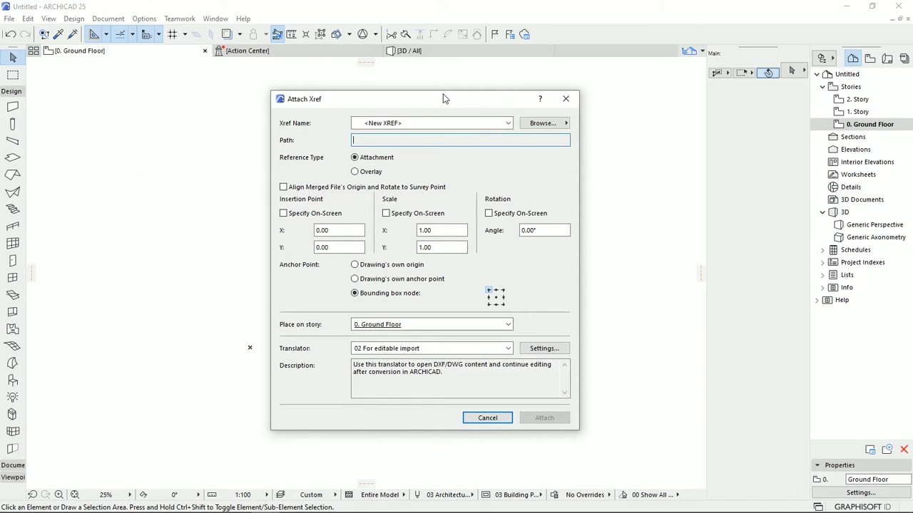
{"action": "left_click", "coordinate": [540, 125]}
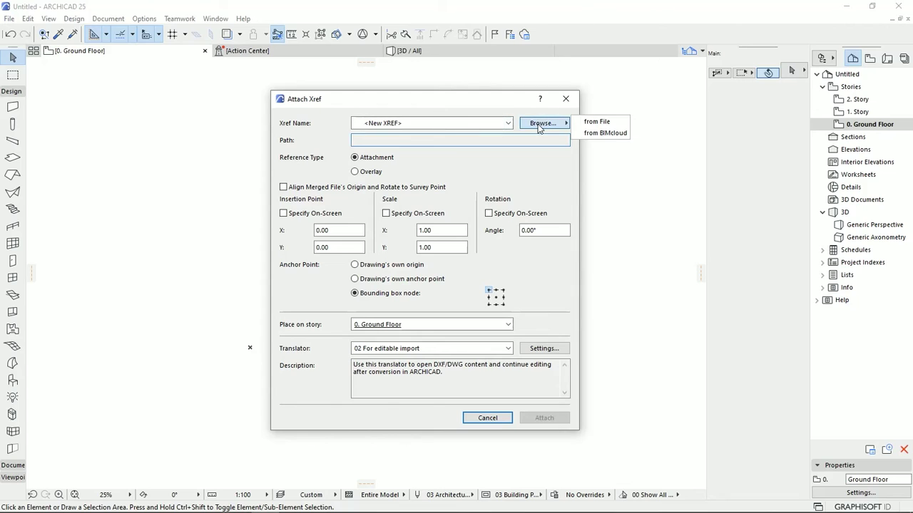
{"action": "left_click", "coordinate": [603, 122]}
Step: Pick 9327.DWG from folder 14 as the Xref file, with insertion point specified on-screen
{"action": "left_click", "coordinate": [337, 114]}
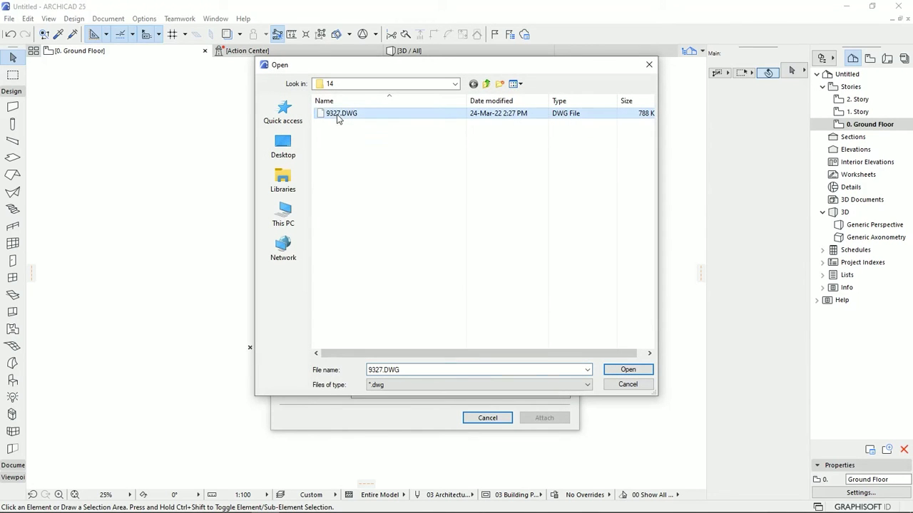
{"action": "left_click", "coordinate": [638, 370]}
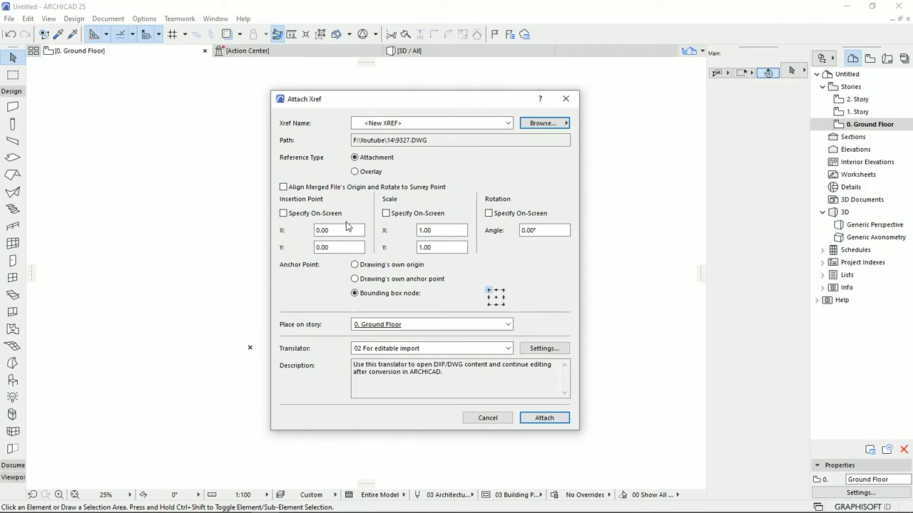
{"action": "left_click", "coordinate": [283, 213]}
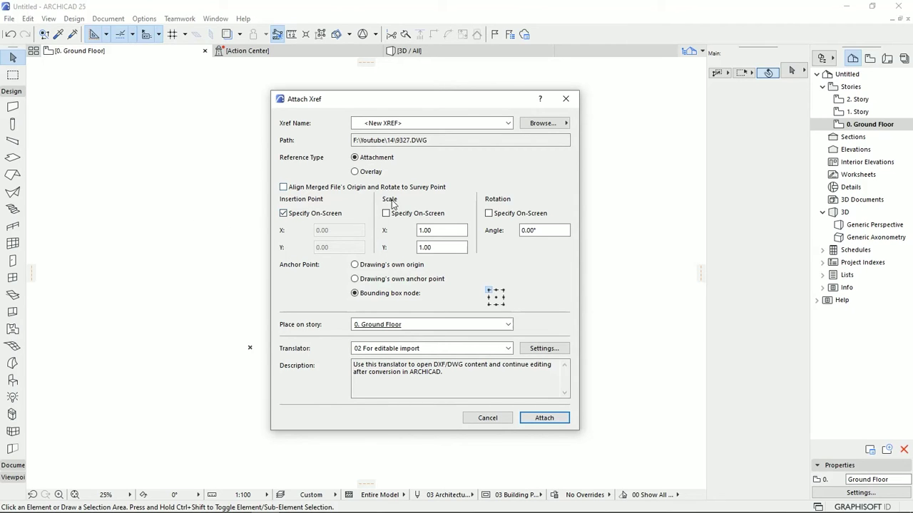
Step: Attach the Xref with translator 02 For editable import, anchored at the drawing's own origin, importing all layers
{"action": "left_click", "coordinate": [424, 233]}
{"action": "left_click", "coordinate": [469, 347]}
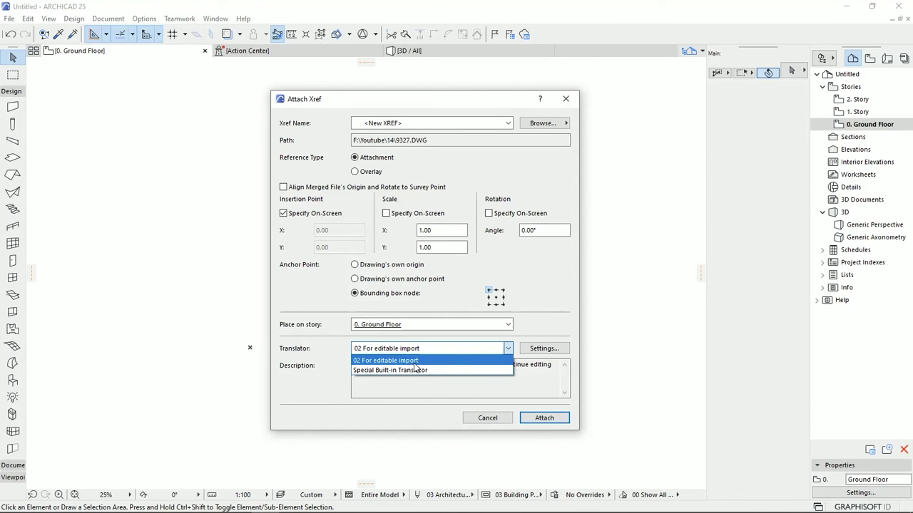
{"action": "left_click", "coordinate": [360, 360]}
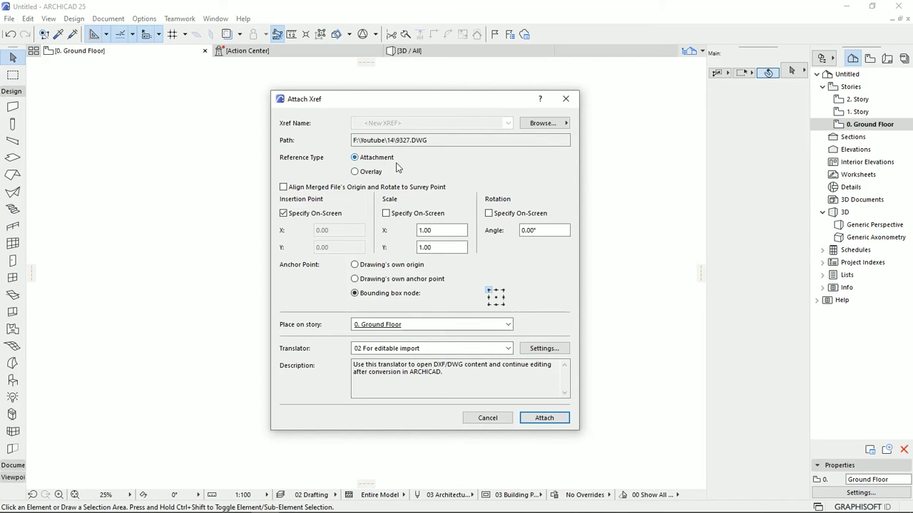
{"action": "left_click", "coordinate": [283, 214]}
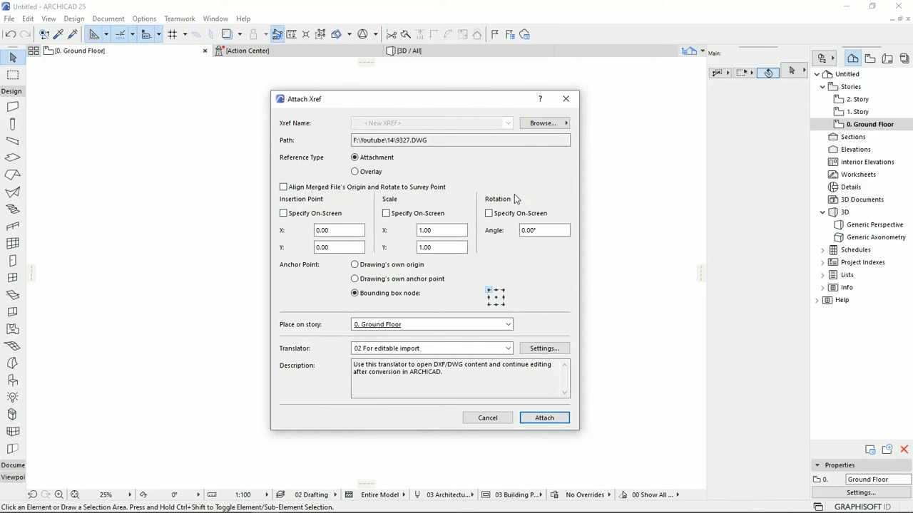
{"action": "left_click", "coordinate": [359, 267]}
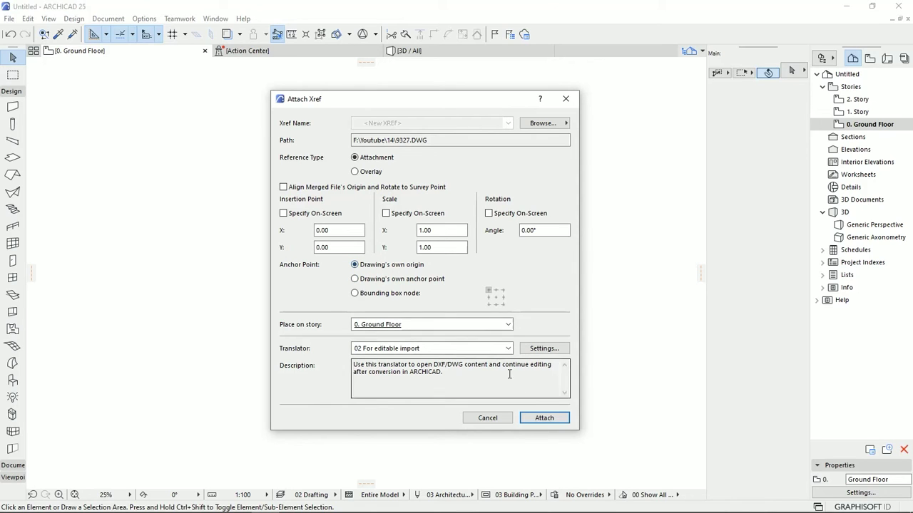
{"action": "left_click", "coordinate": [544, 418]}
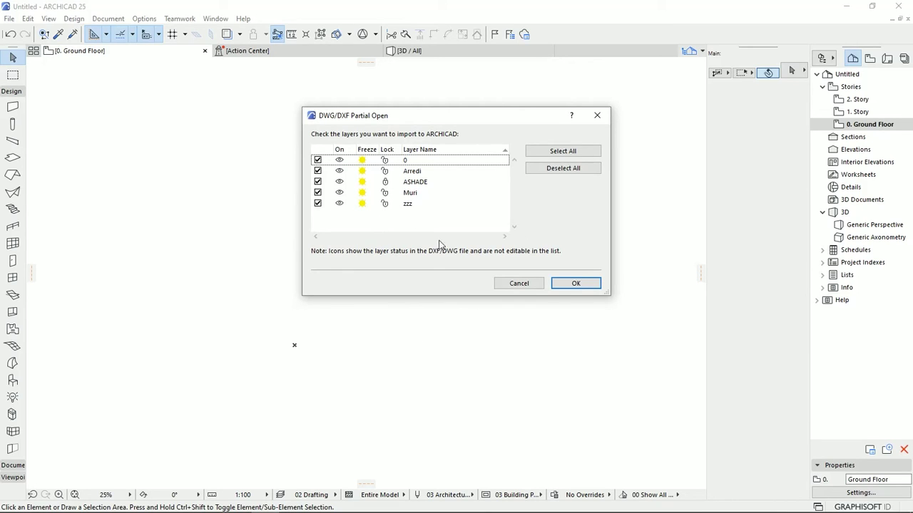
{"action": "left_click", "coordinate": [575, 285]}
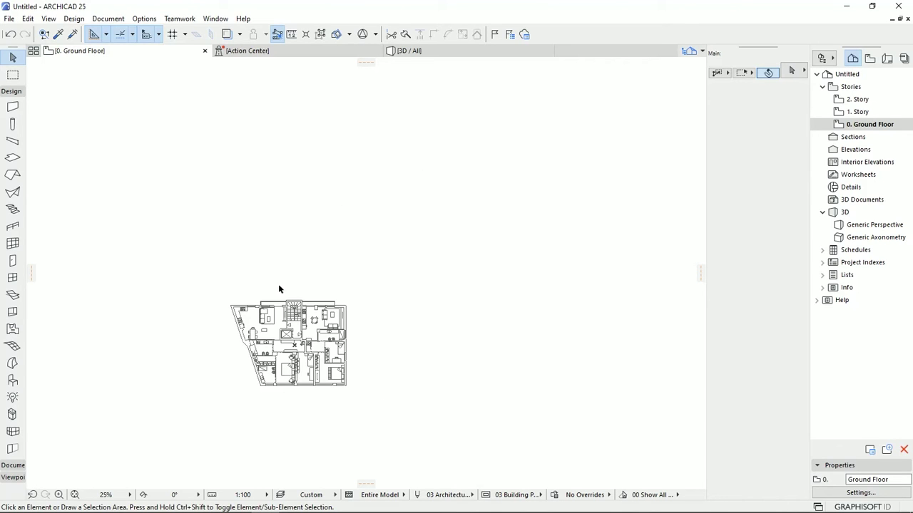
Step: Select all elements of the Xref plan, then zoom out to 89% and pan so it fits
{"action": "middle_click_drag", "start_coordinate": [249, 381], "coordinate": [307, 336]}
{"action": "scroll", "coordinate": [360, 299], "scroll_direction": "up", "scroll_amount": 6}
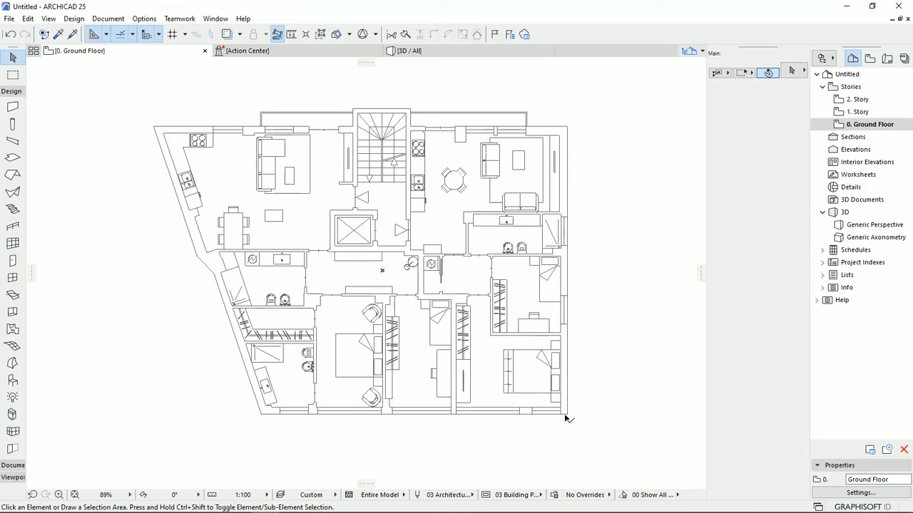
{"action": "key", "text": "ctrl+a"}
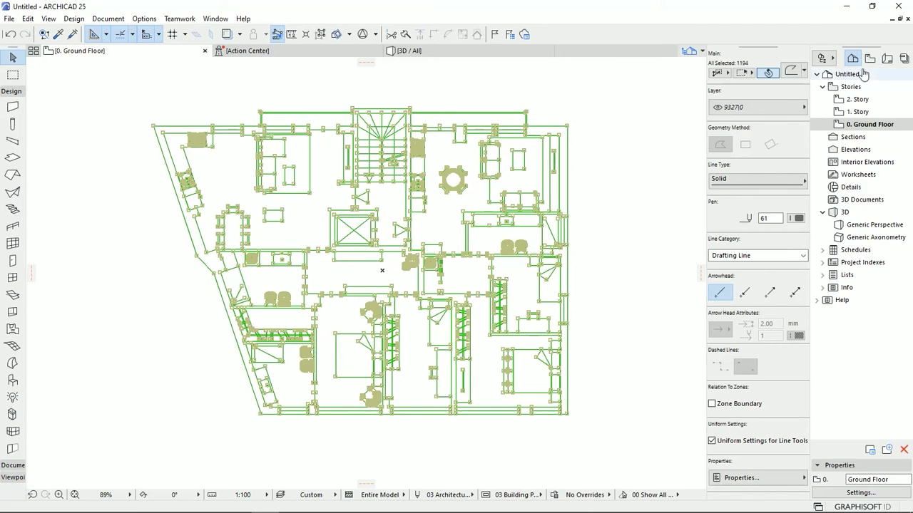
{"action": "key", "text": "Escape"}
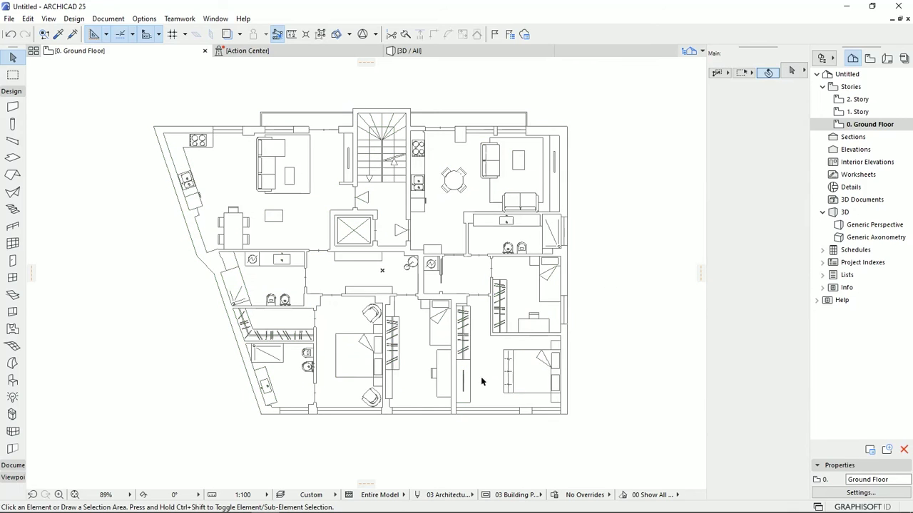
{"action": "scroll", "coordinate": [413, 398], "scroll_direction": "up", "scroll_amount": 4}
{"action": "key", "text": "ctrl+a"}
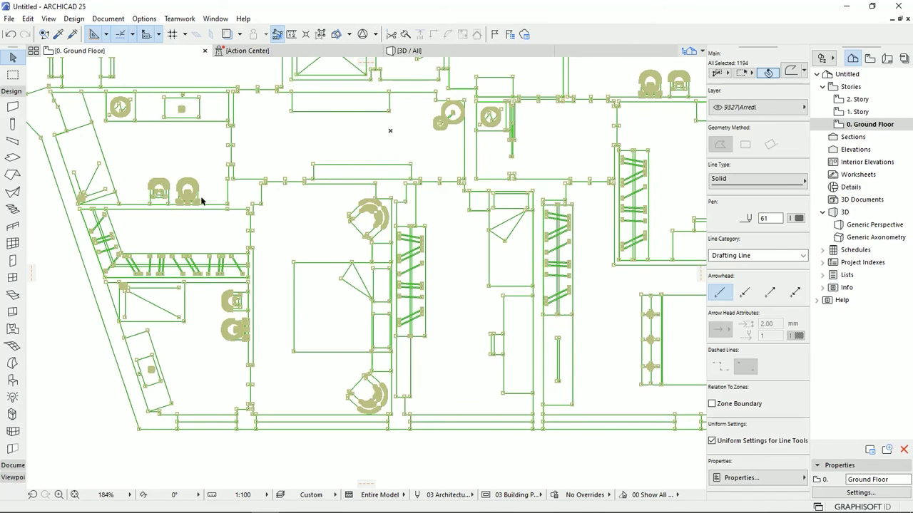
{"action": "scroll", "coordinate": [216, 324], "scroll_direction": "up", "scroll_amount": 4}
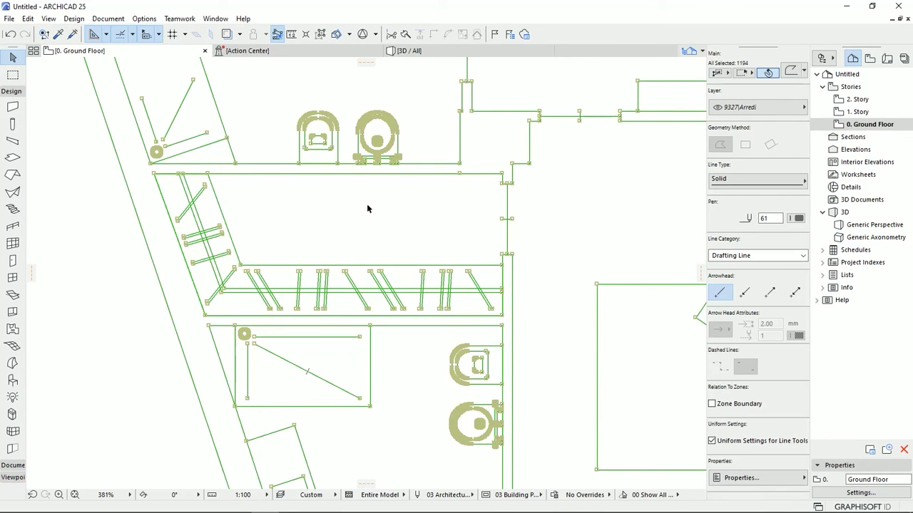
{"action": "middle_click_drag", "start_coordinate": [367, 208], "coordinate": [257, 312]}
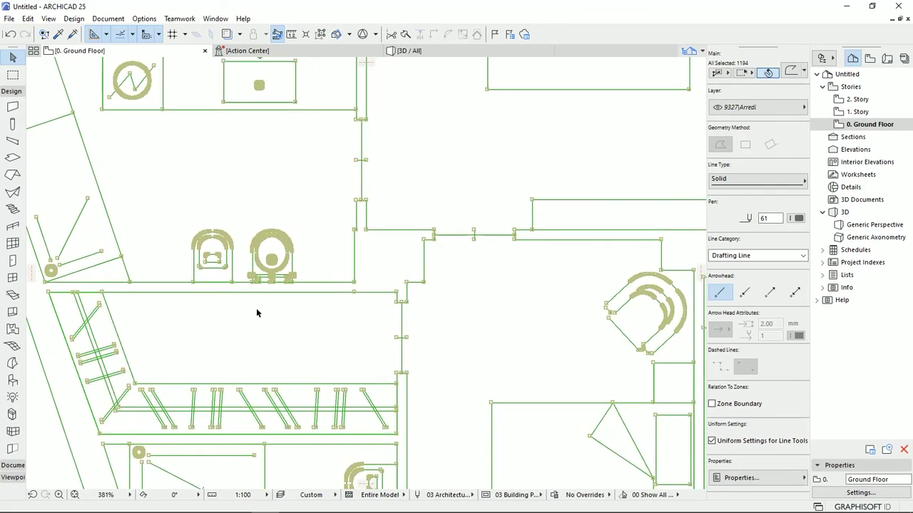
{"action": "scroll", "coordinate": [256, 312], "scroll_direction": "down", "scroll_amount": 4}
{"action": "scroll", "coordinate": [316, 285], "scroll_direction": "down", "scroll_amount": 2}
{"action": "middle_click_drag", "start_coordinate": [330, 237], "coordinate": [308, 286]}
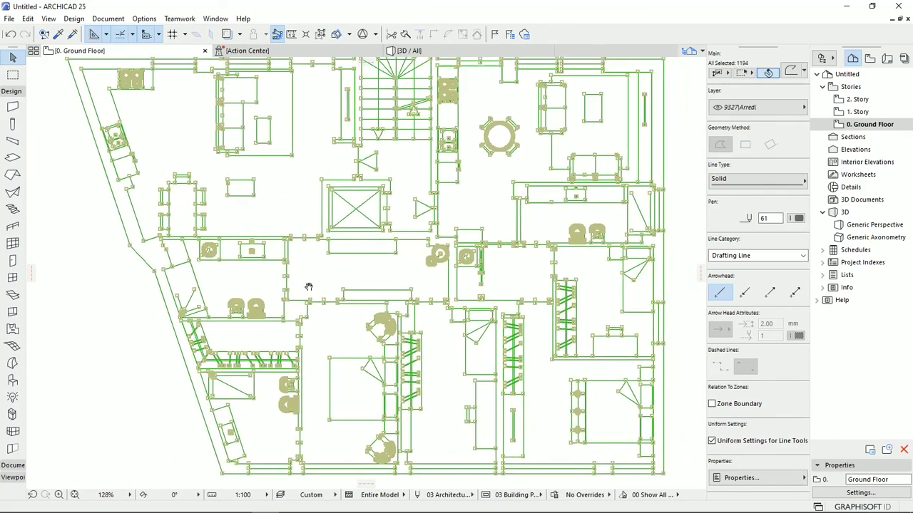
{"action": "scroll", "coordinate": [299, 236], "scroll_direction": "down", "scroll_amount": 2}
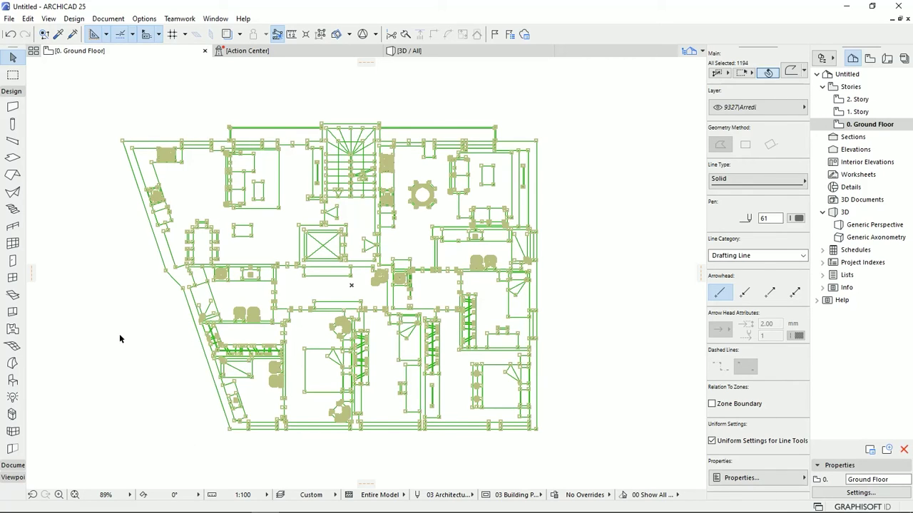
{"action": "left_click", "coordinate": [85, 178]}
{"action": "left_click", "coordinate": [94, 100]}
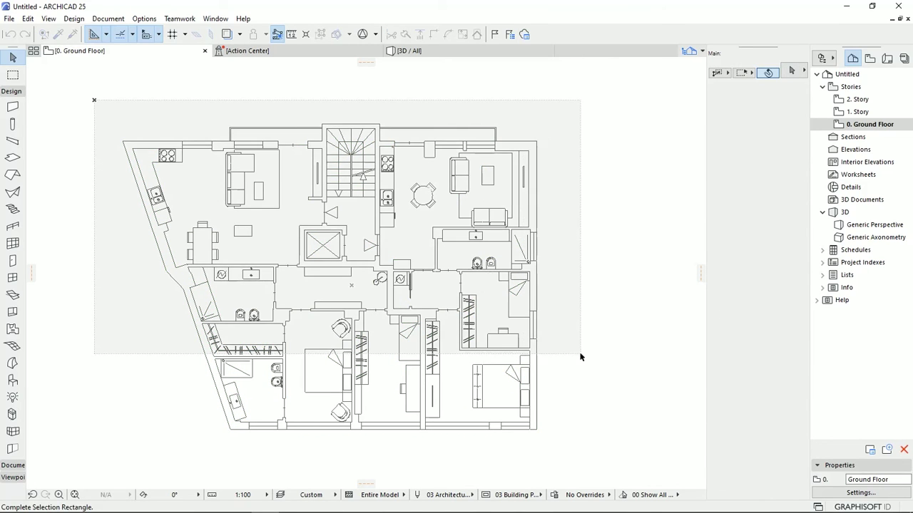
{"action": "left_click", "coordinate": [580, 356]}
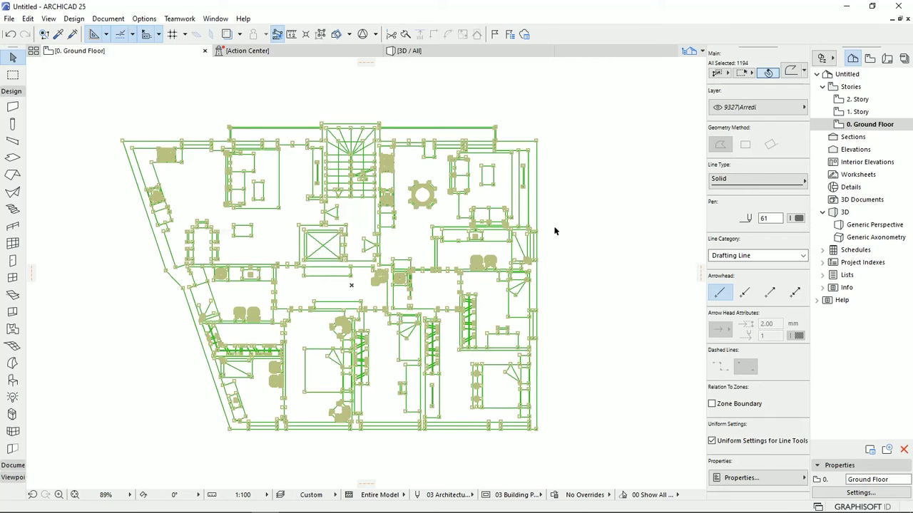
{"action": "scroll", "coordinate": [556, 229], "scroll_direction": "up", "scroll_amount": 1}
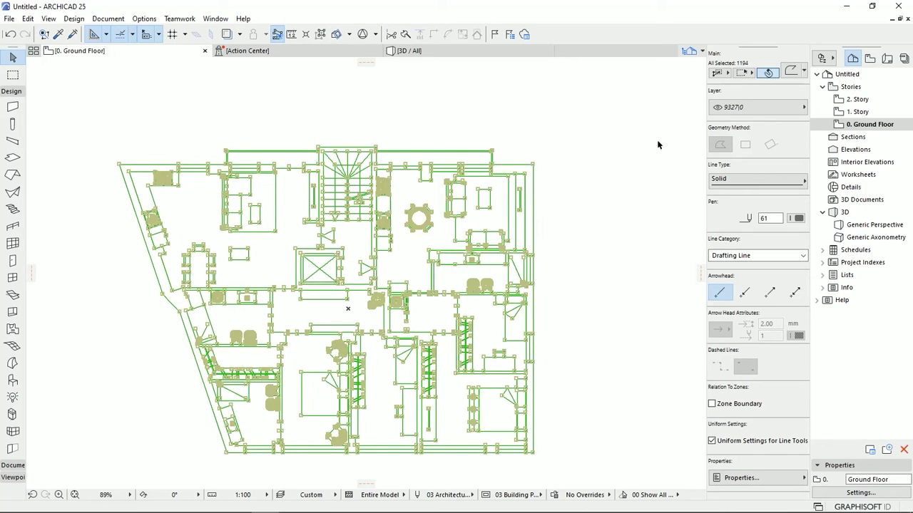
{"action": "left_click", "coordinate": [554, 211]}
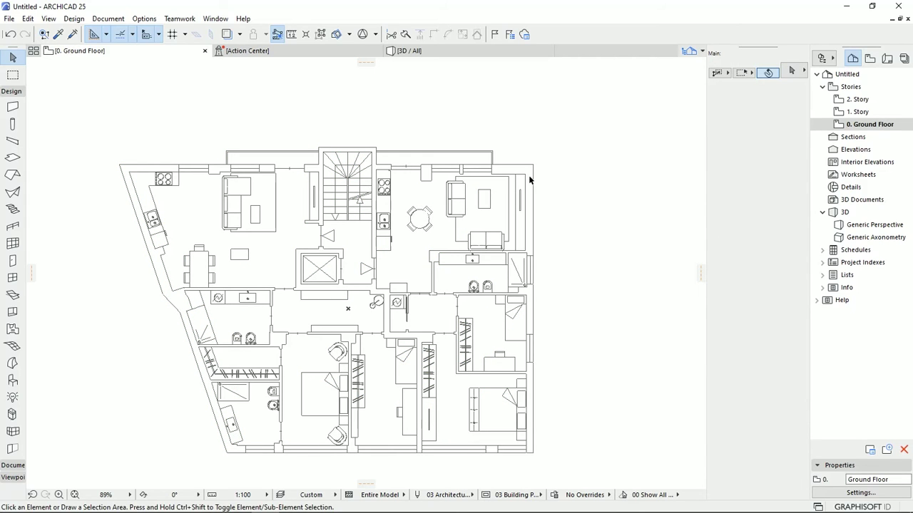
{"action": "key", "text": "ctrl+a"}
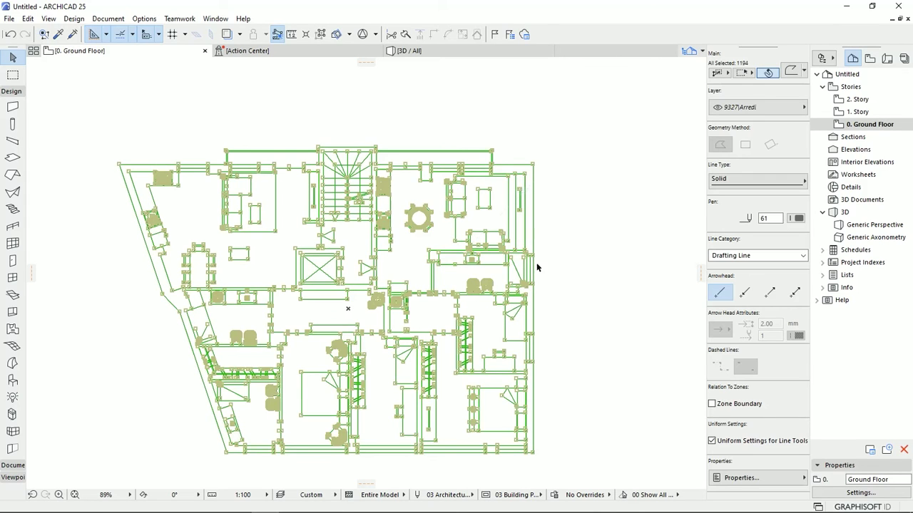
{"action": "left_click", "coordinate": [599, 278]}
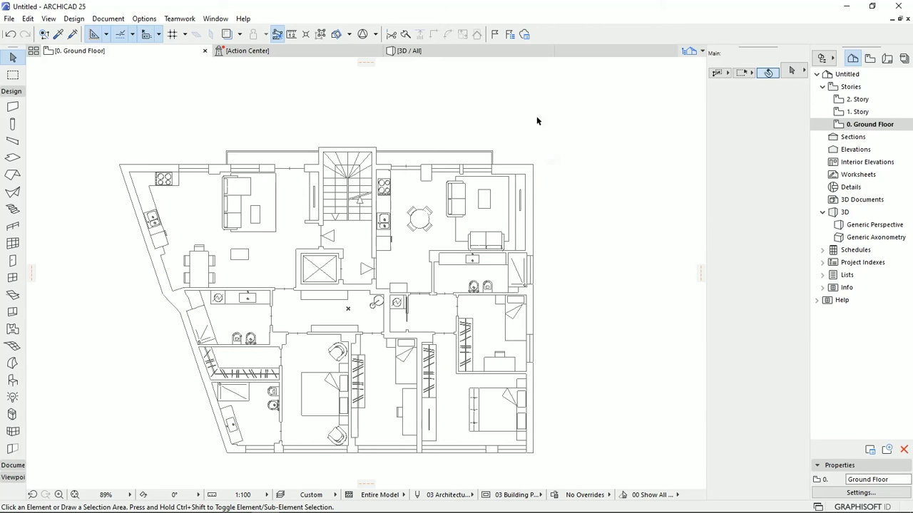
{"action": "left_click", "coordinate": [97, 148]}
{"action": "left_click", "coordinate": [582, 474]}
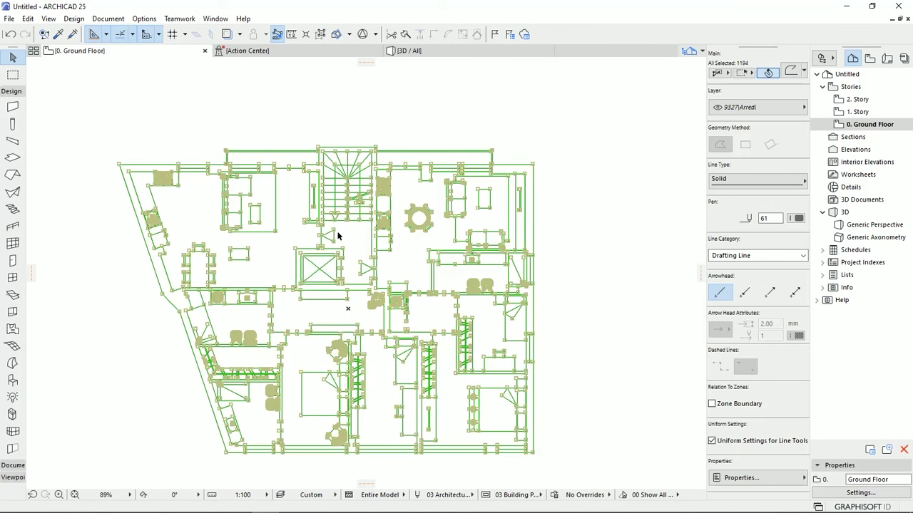
{"action": "middle_click_drag", "start_coordinate": [351, 277], "coordinate": [390, 275]}
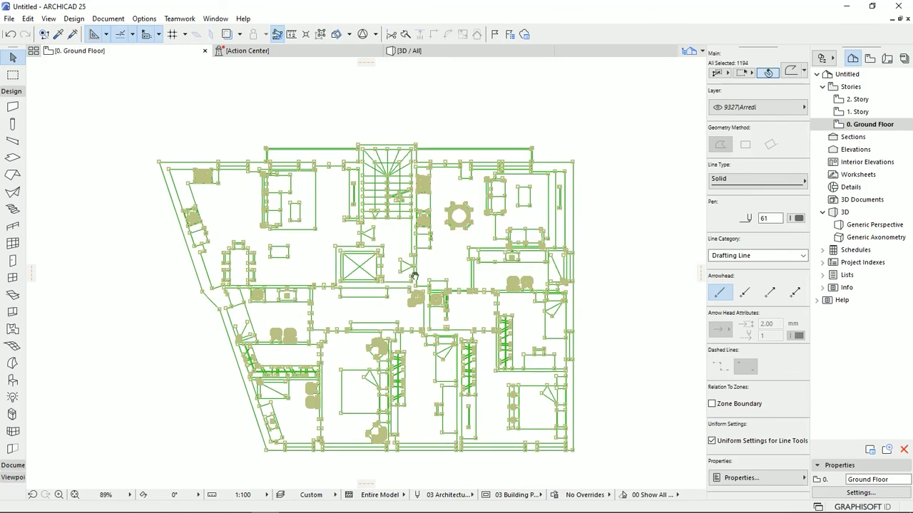
{"action": "left_click", "coordinate": [584, 155]}
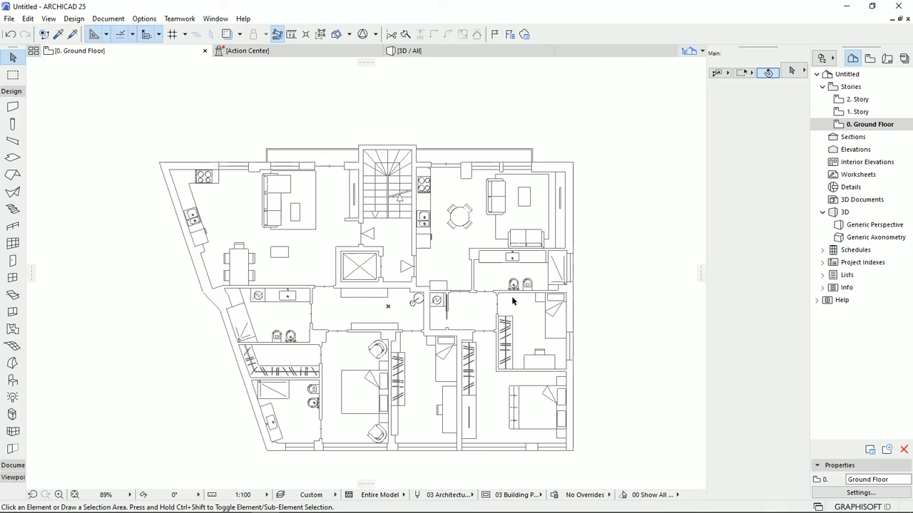
{"action": "key", "text": "ctrl+a"}
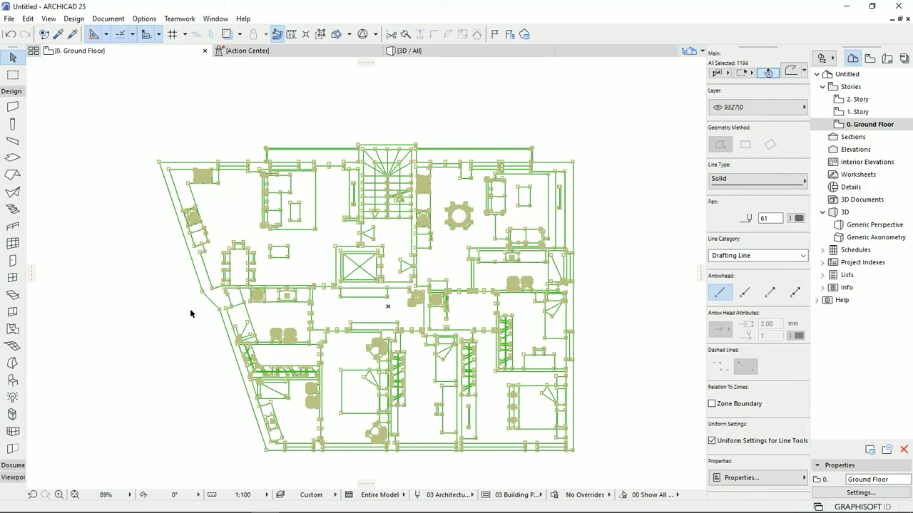
Step: Reload 9327.DWG in the Xref Manager, re-importing all five of its layers
{"action": "left_click", "coordinate": [9, 18]}
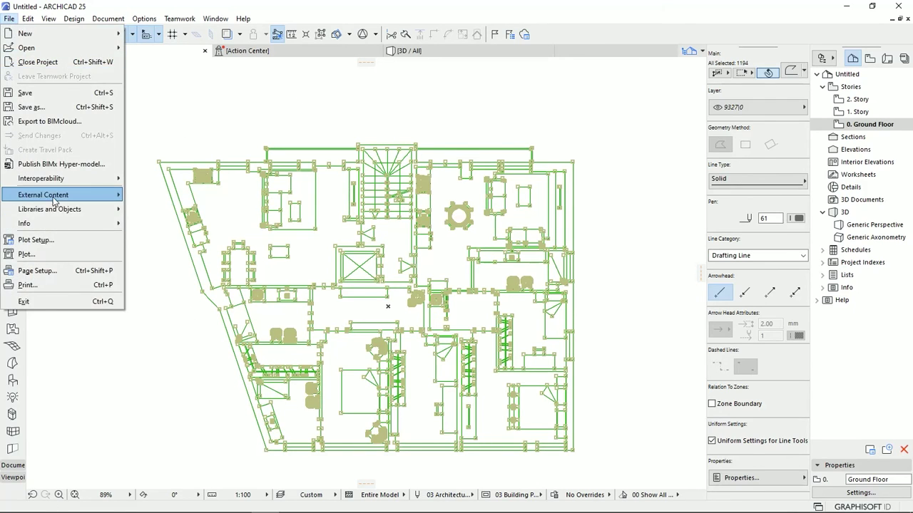
{"action": "mouse_move", "coordinate": [55, 200]}
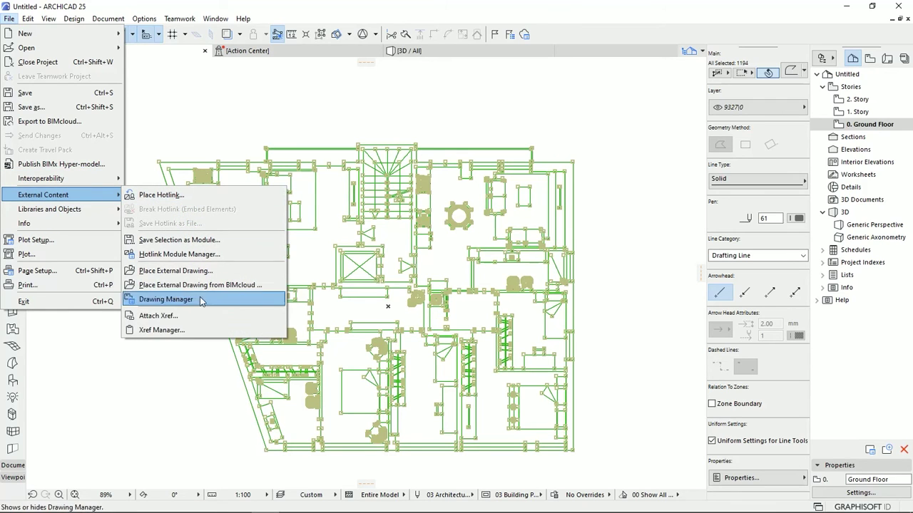
{"action": "left_click", "coordinate": [161, 331]}
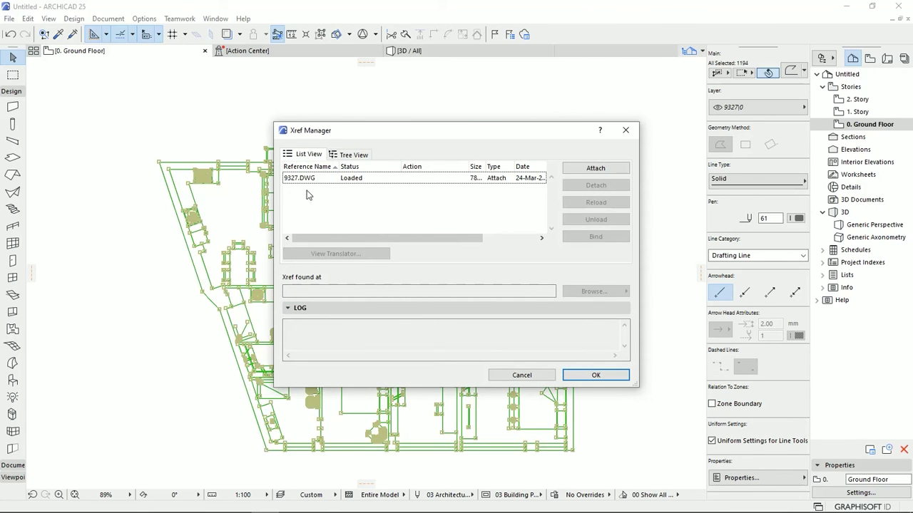
{"action": "left_click", "coordinate": [299, 180]}
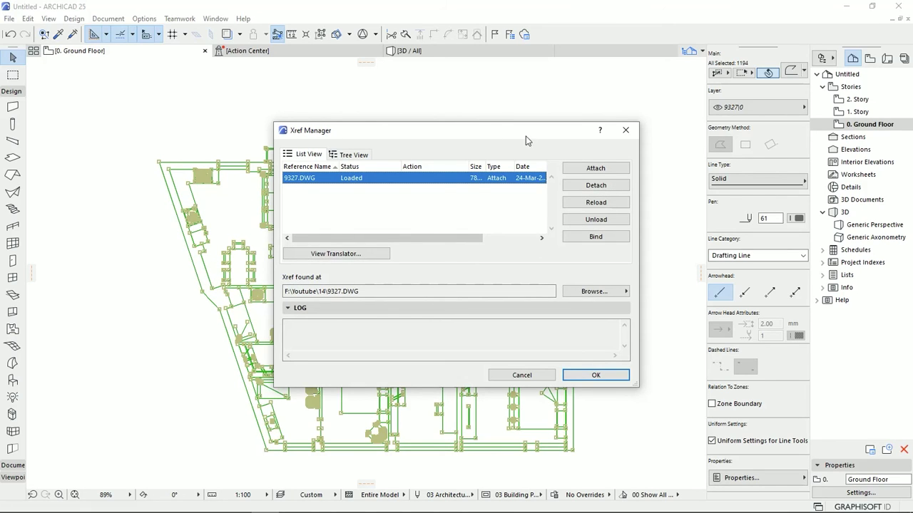
{"action": "left_click", "coordinate": [596, 206]}
{"action": "left_click", "coordinate": [592, 374]}
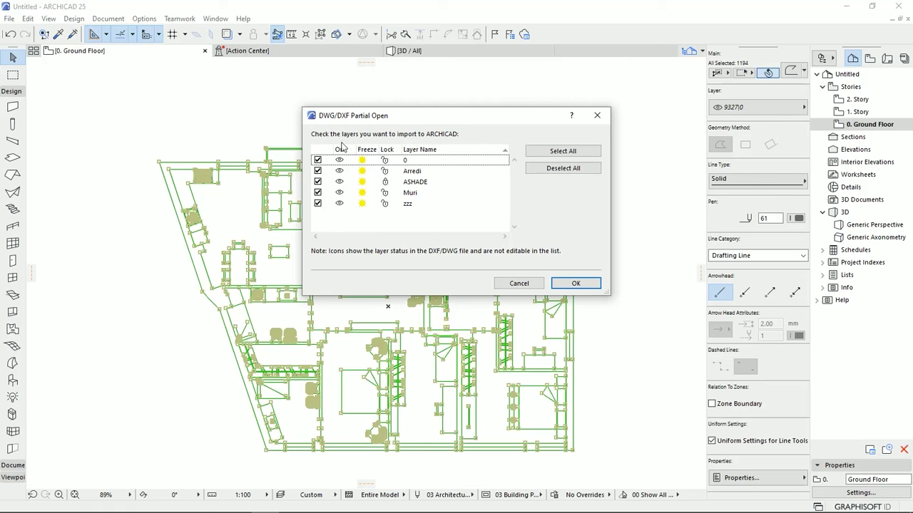
{"action": "left_click", "coordinate": [581, 284]}
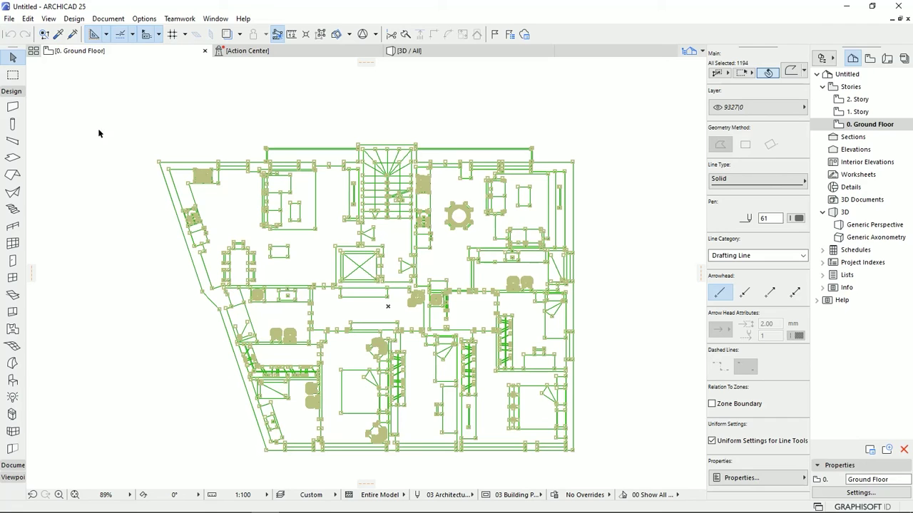
Step: Unload the 9327.DWG reference in the Xref Manager, clearing it from the Ground Floor
{"action": "left_click", "coordinate": [9, 18]}
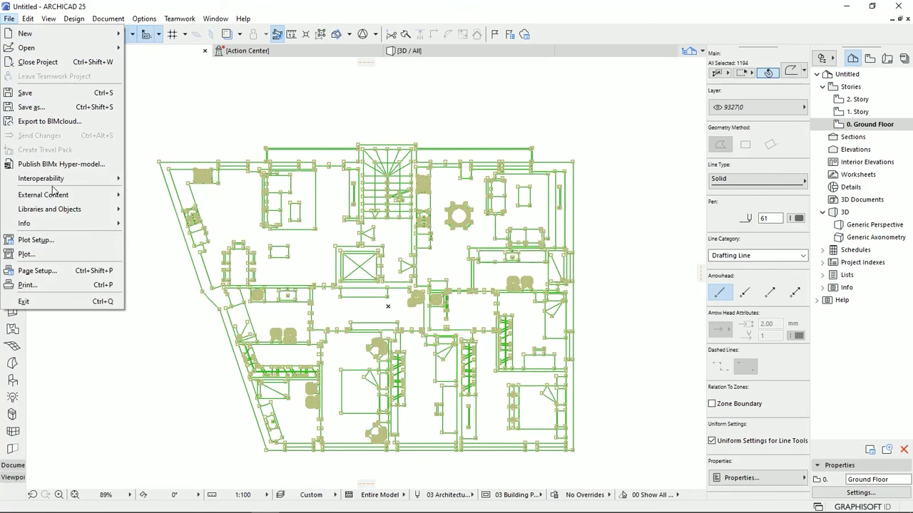
{"action": "mouse_move", "coordinate": [50, 196]}
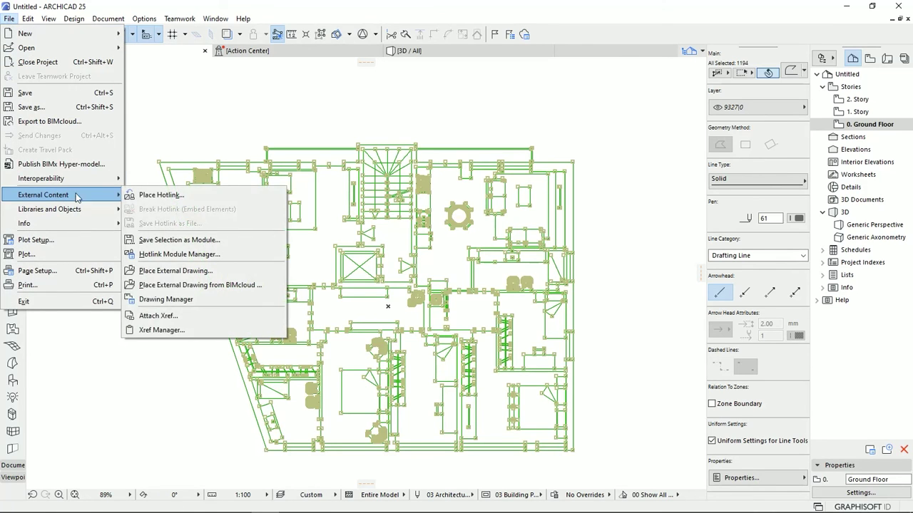
{"action": "left_click", "coordinate": [162, 330]}
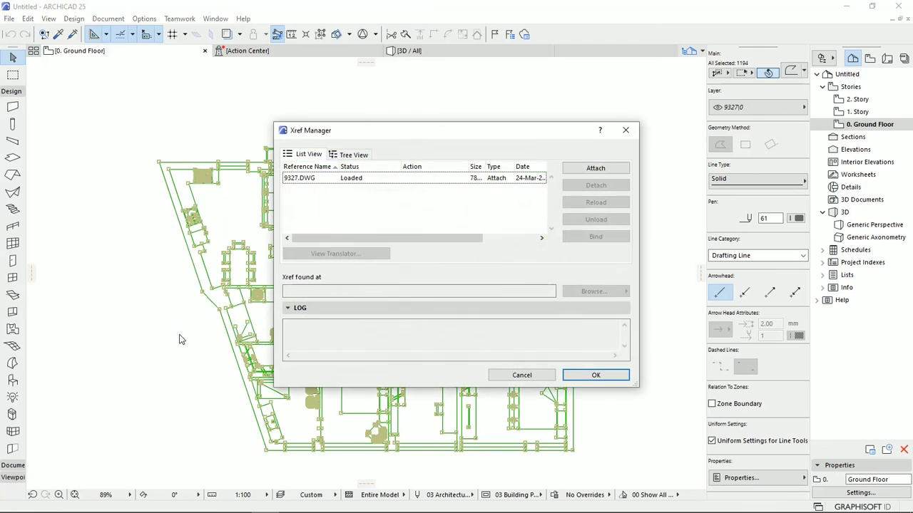
{"action": "left_click", "coordinate": [303, 180]}
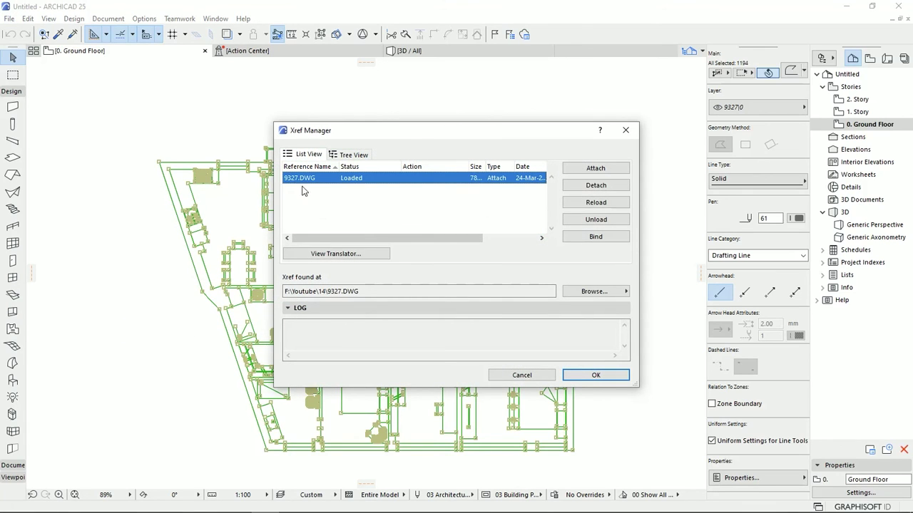
{"action": "left_click", "coordinate": [597, 226]}
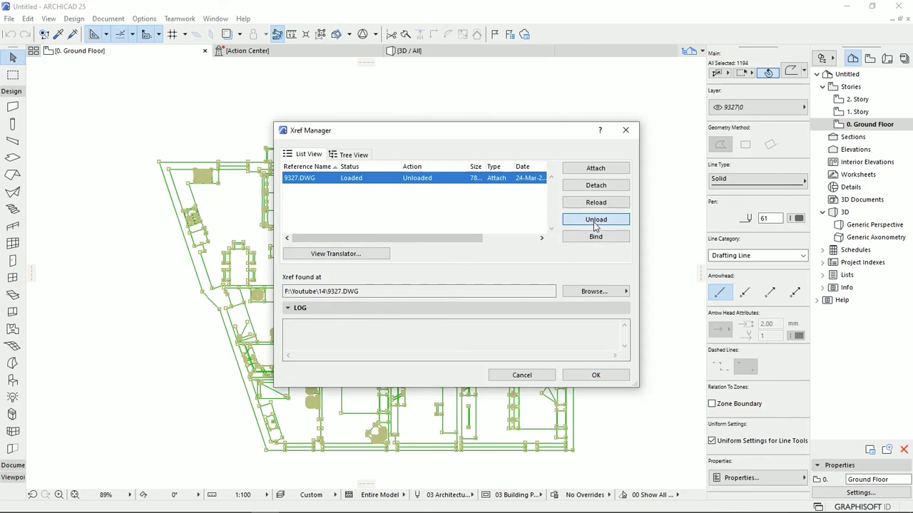
{"action": "left_click", "coordinate": [595, 375]}
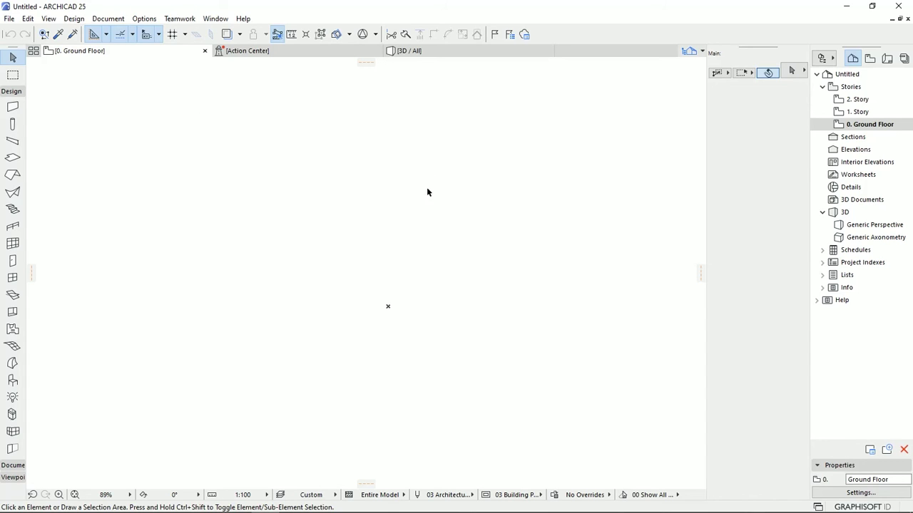
Step: Reload the unloaded 9327.DWG in the Xref Manager, confirming import of all its layers
{"action": "left_click", "coordinate": [10, 19]}
{"action": "mouse_move", "coordinate": [86, 199]}
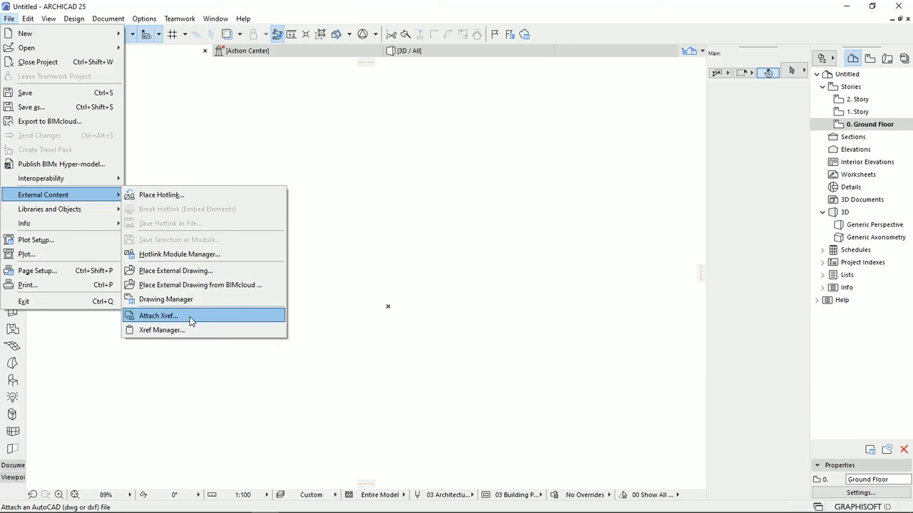
{"action": "left_click", "coordinate": [155, 331]}
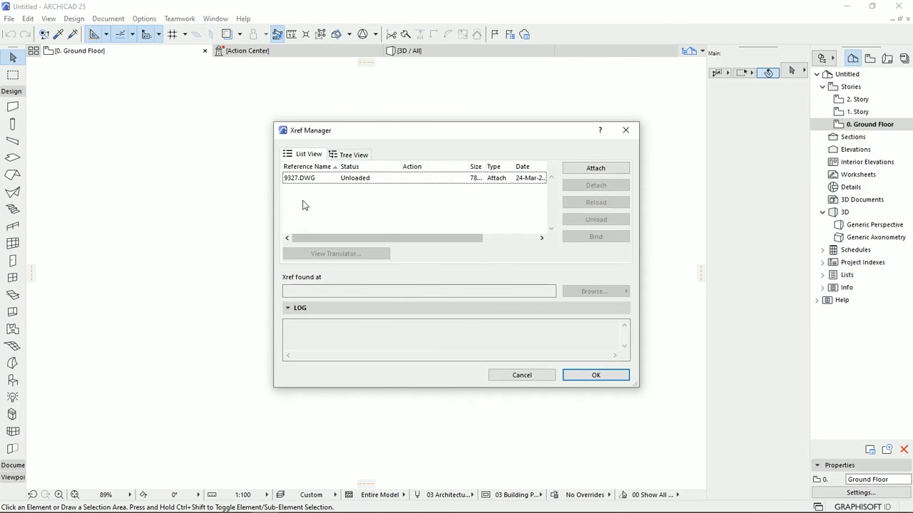
{"action": "mouse_move", "coordinate": [294, 183]}
{"action": "mouse_move", "coordinate": [311, 182]}
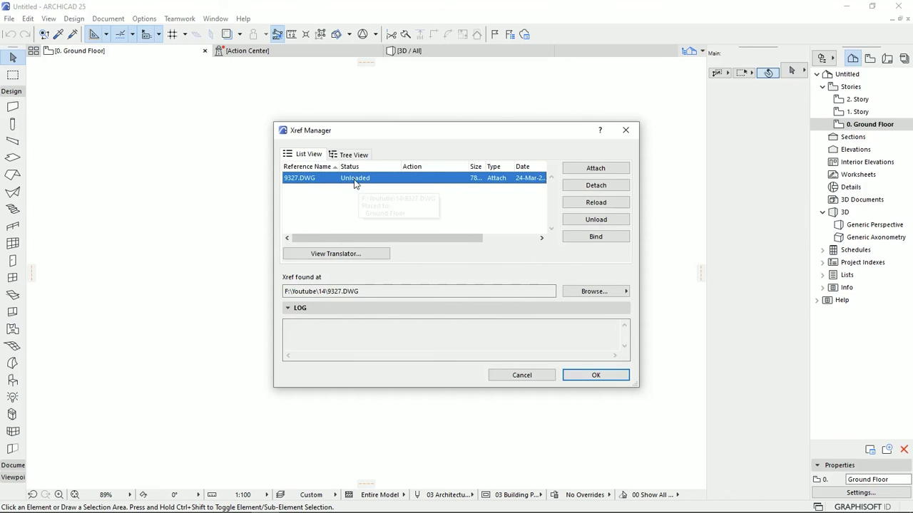
{"action": "mouse_move", "coordinate": [361, 183]}
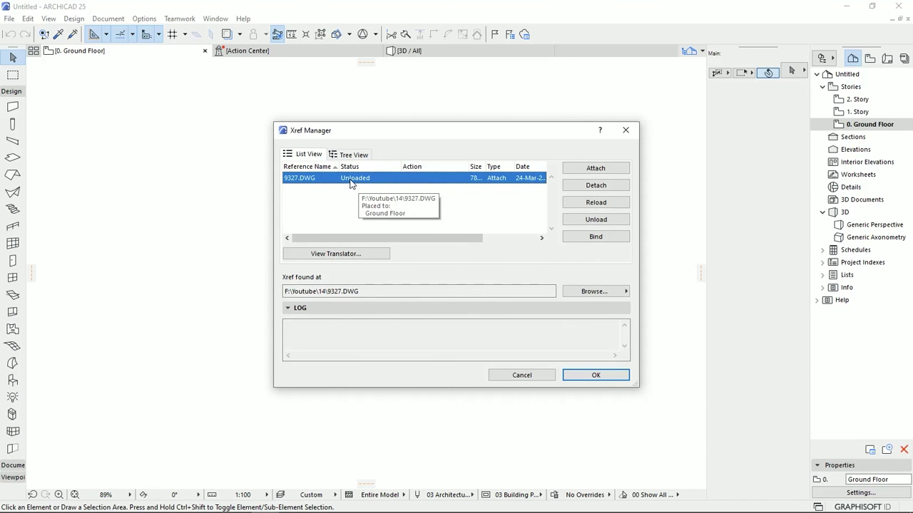
{"action": "left_click", "coordinate": [592, 204]}
{"action": "left_click", "coordinate": [595, 375]}
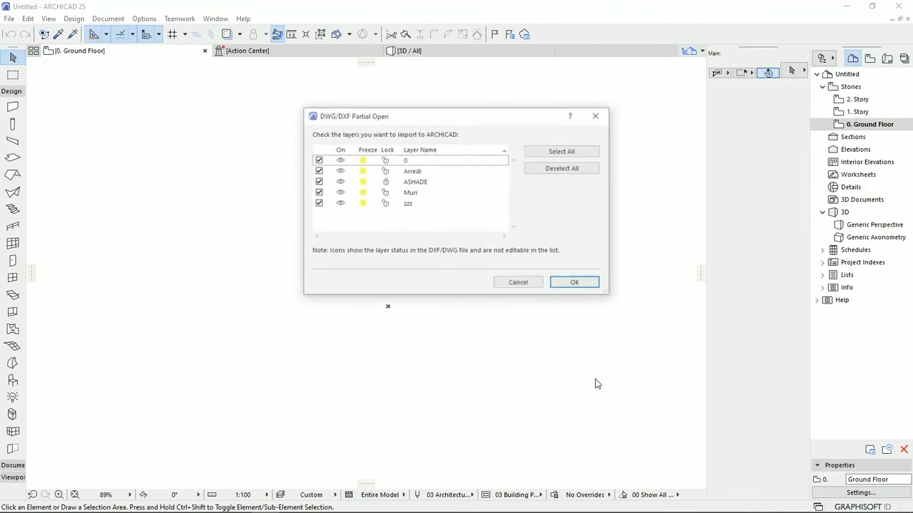
{"action": "left_click", "coordinate": [579, 284]}
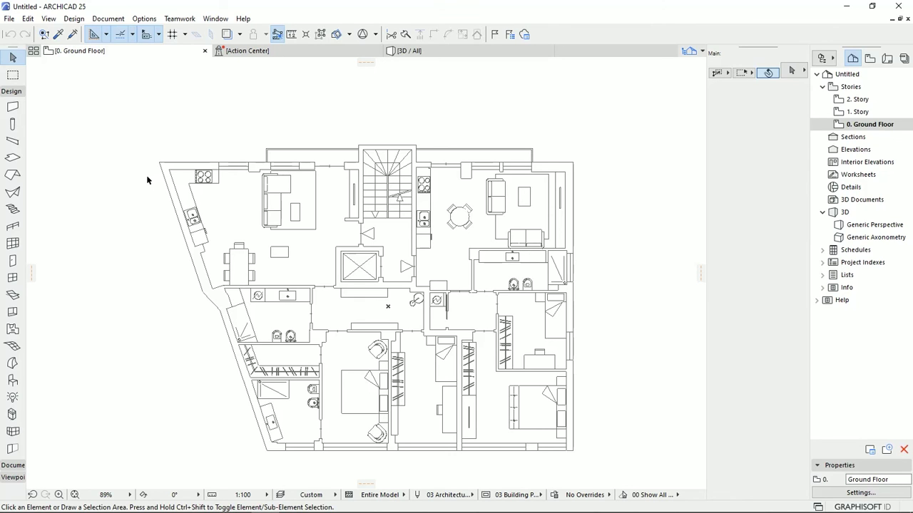
Step: Select all 1194 drafting elements of the reloaded 9327 Xref plan with Ctrl+A
{"action": "key", "text": "ctrl+a"}
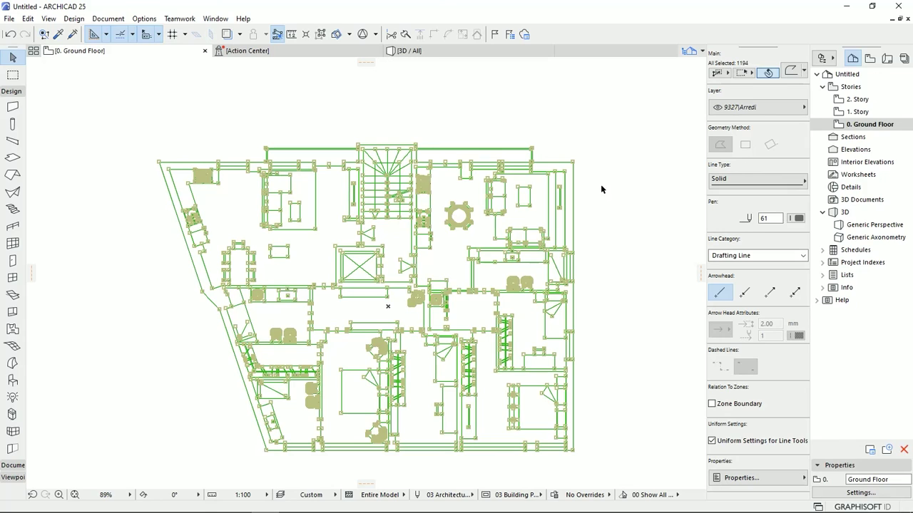